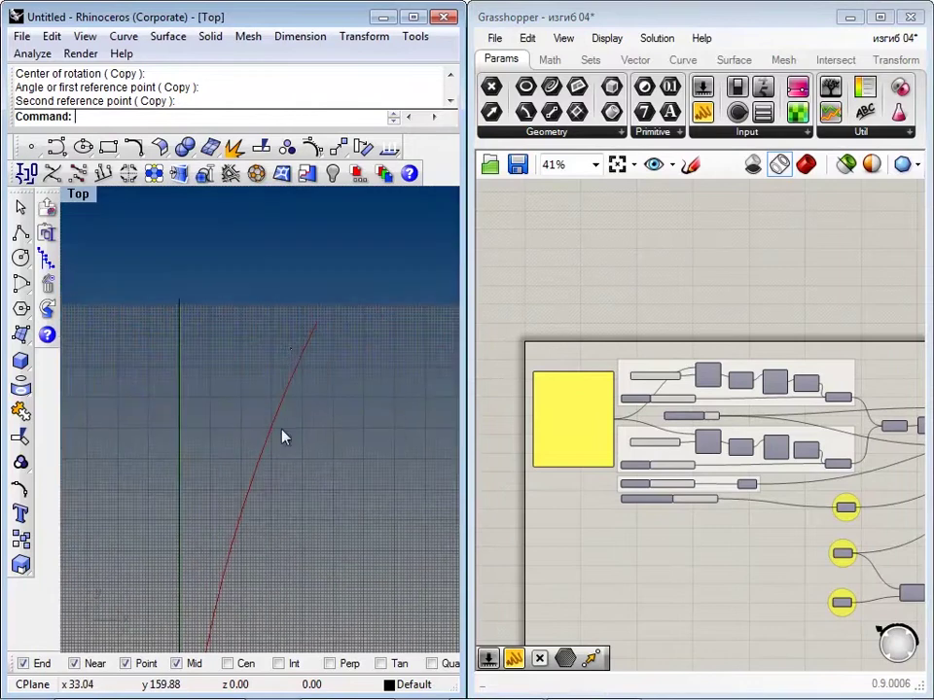
Examine the bent curve in the Top viewport and the upper layer's material options and thickness input in Grasshopper
scroll(350, 317, down, 11)
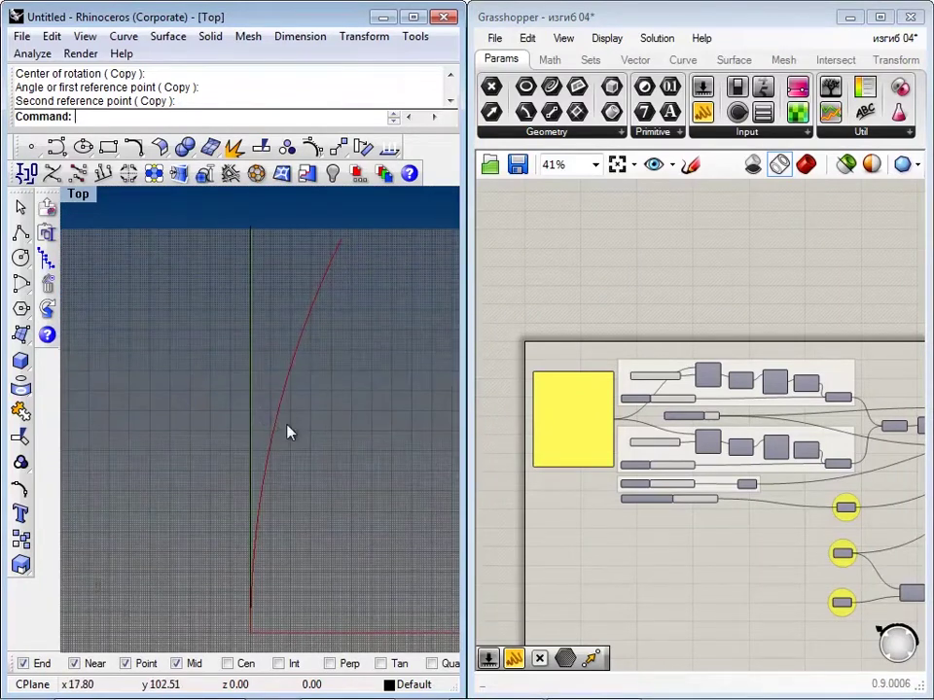
scroll(686, 397, up, 5)
scroll(686, 397, up, 1)
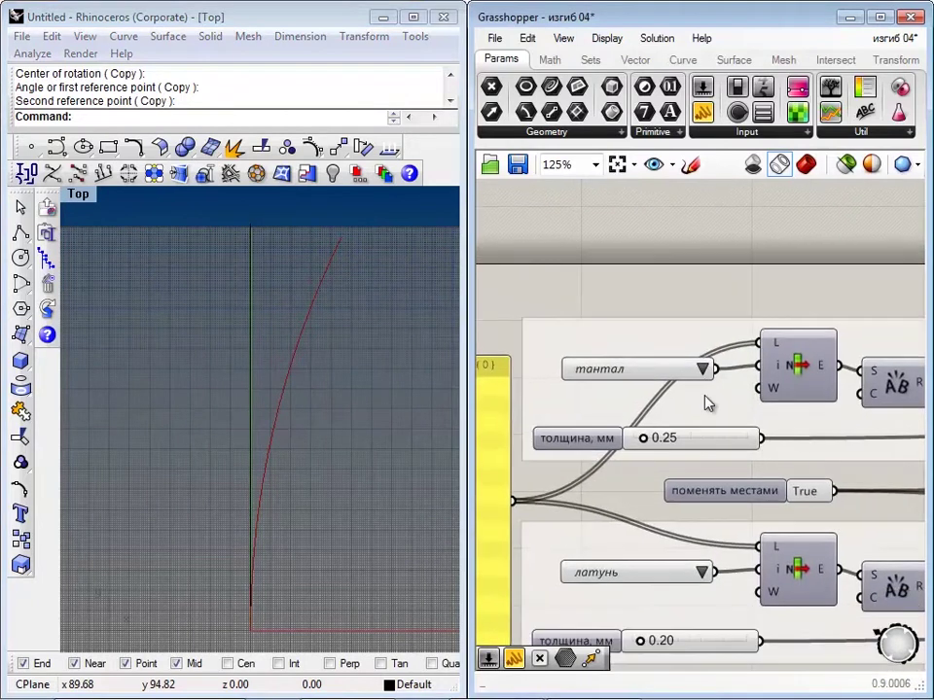
click(704, 370)
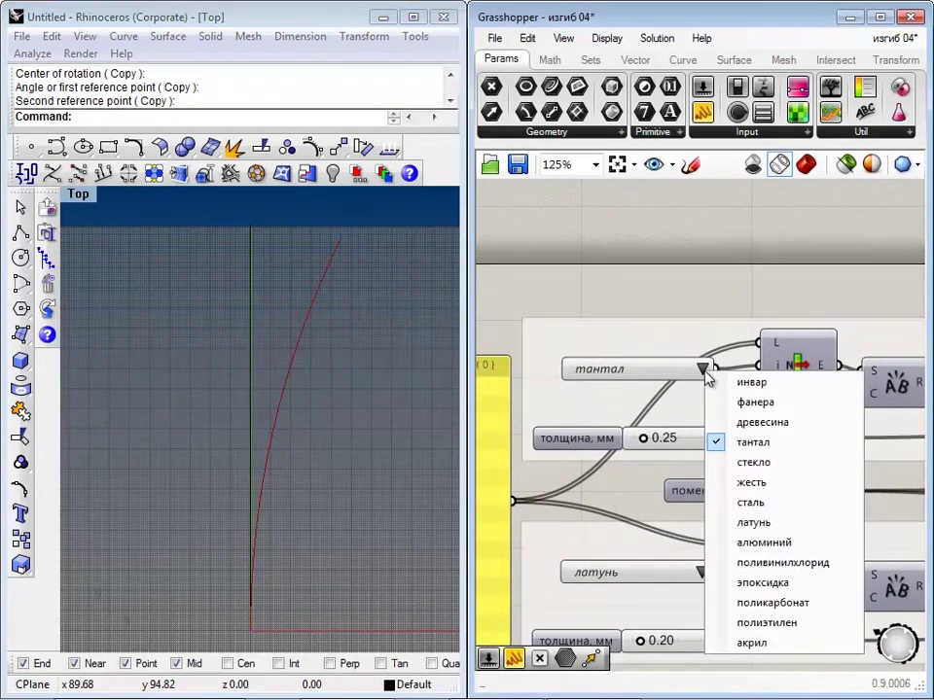
click(640, 484)
scroll(652, 482, down, 3)
scroll(656, 482, down, 1)
scroll(681, 488, up, 6)
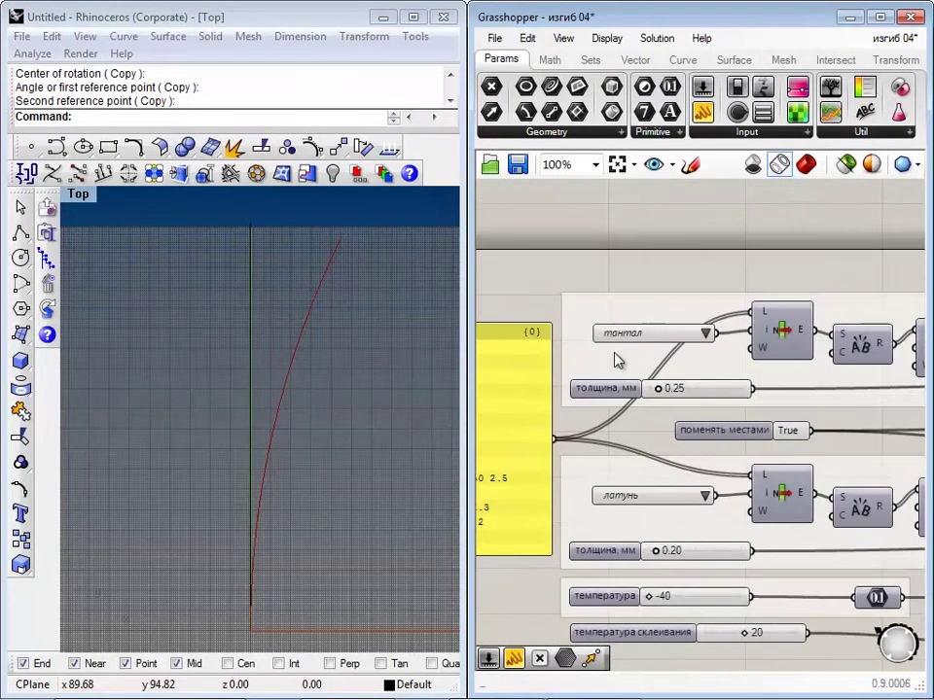
right_drag(863, 355, 688, 472)
scroll(688, 472, down, 3)
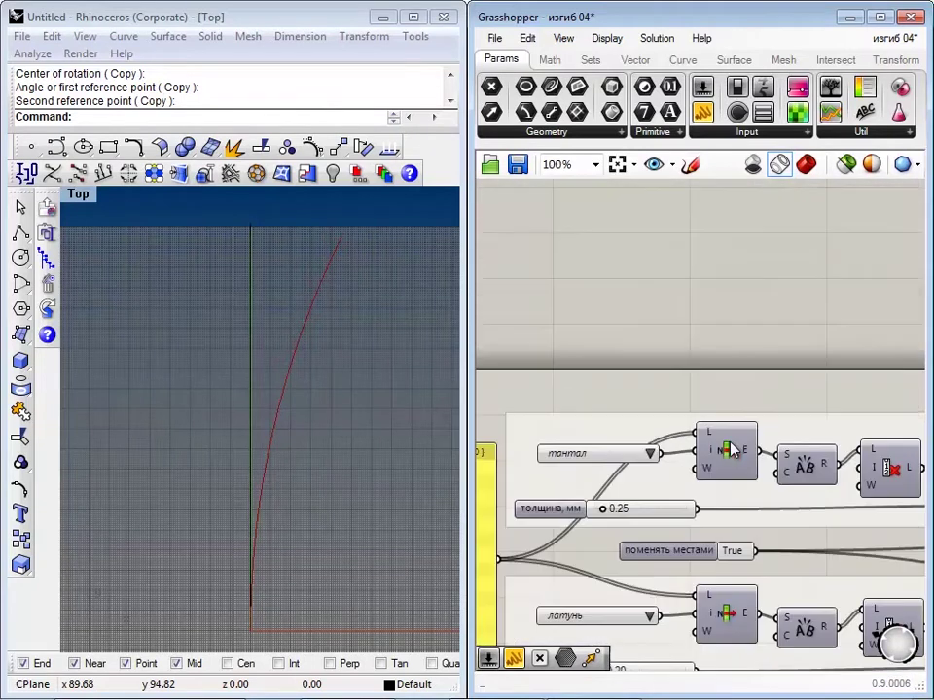
Set the температура slider to 100 to bend the curve at that temperature
right_drag(669, 632, 714, 465)
scroll(645, 466, up, 3)
scroll(649, 474, down, 2)
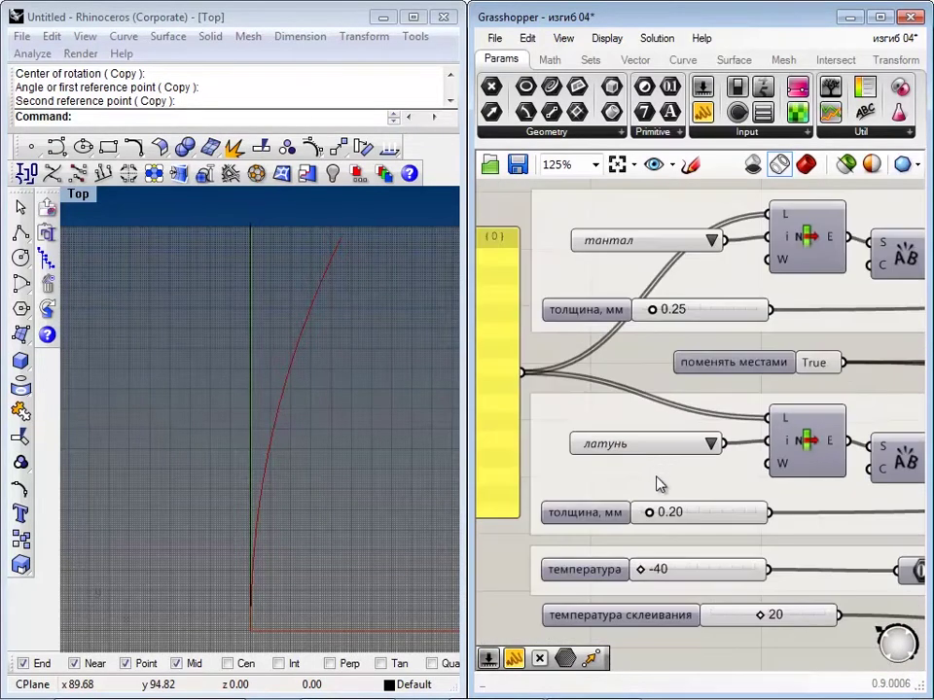
scroll(668, 636, up, 2)
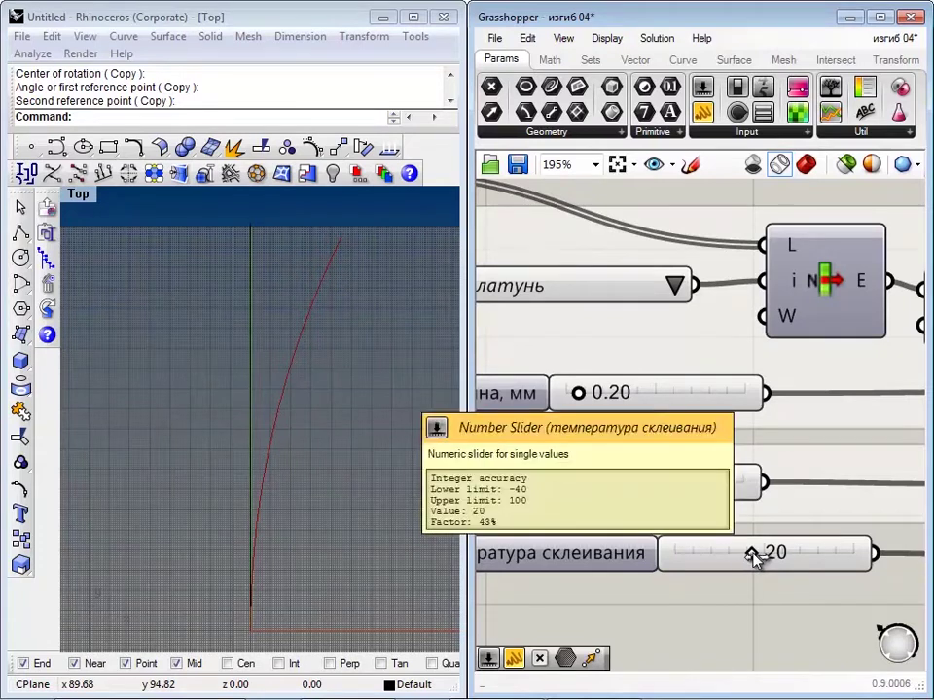
right_drag(629, 565, 763, 622)
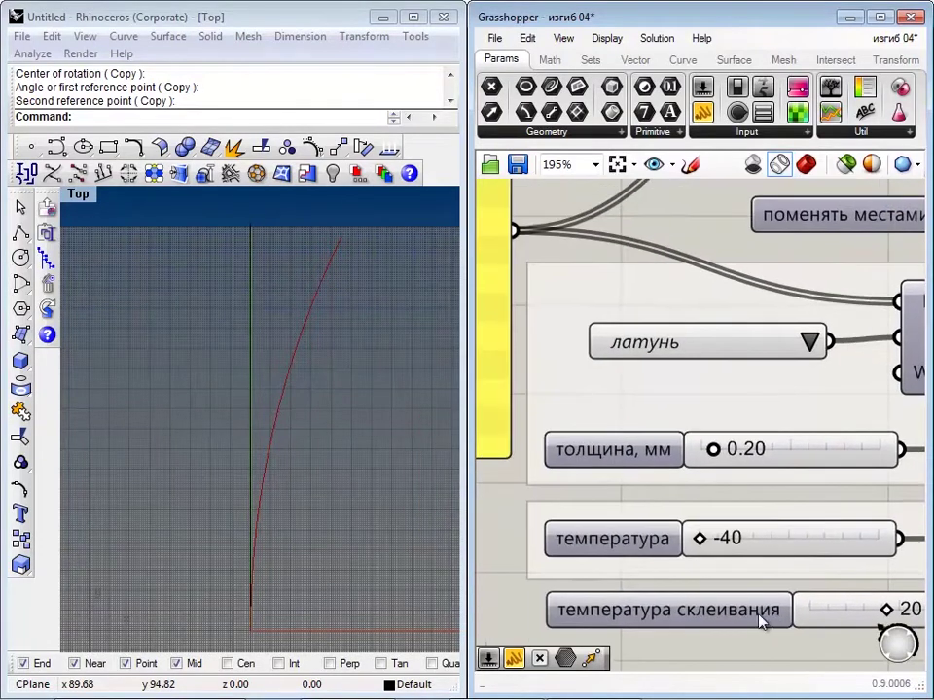
drag(703, 547, 907, 538)
scroll(752, 592, down, 1)
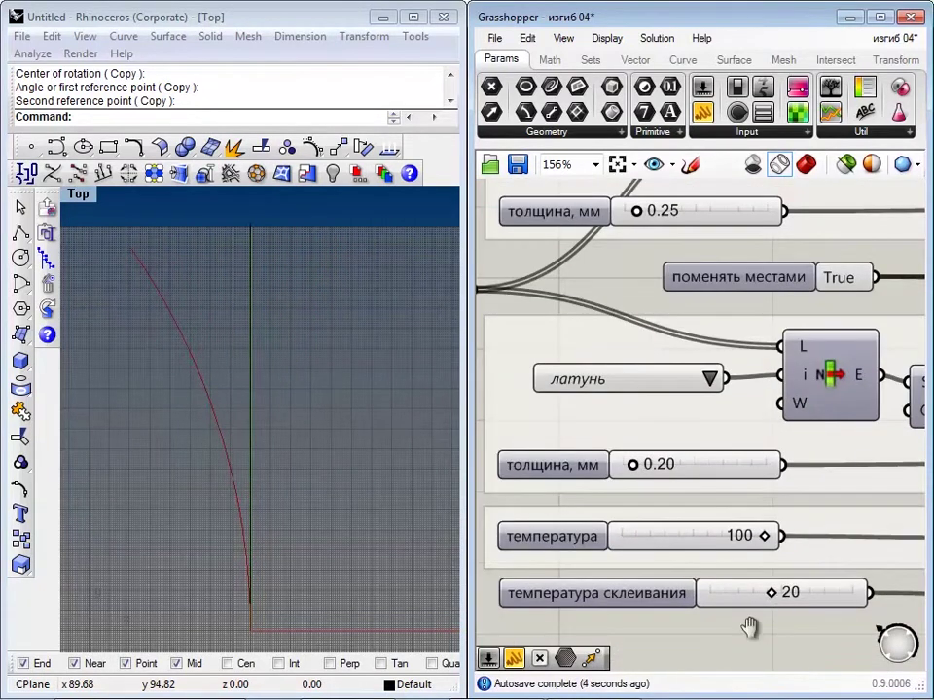
Examine the reference temperature, reference segment and base segment parameters, and identify the vertical reference line in the Top viewport
scroll(749, 628, down, 7)
scroll(766, 565, up, 5)
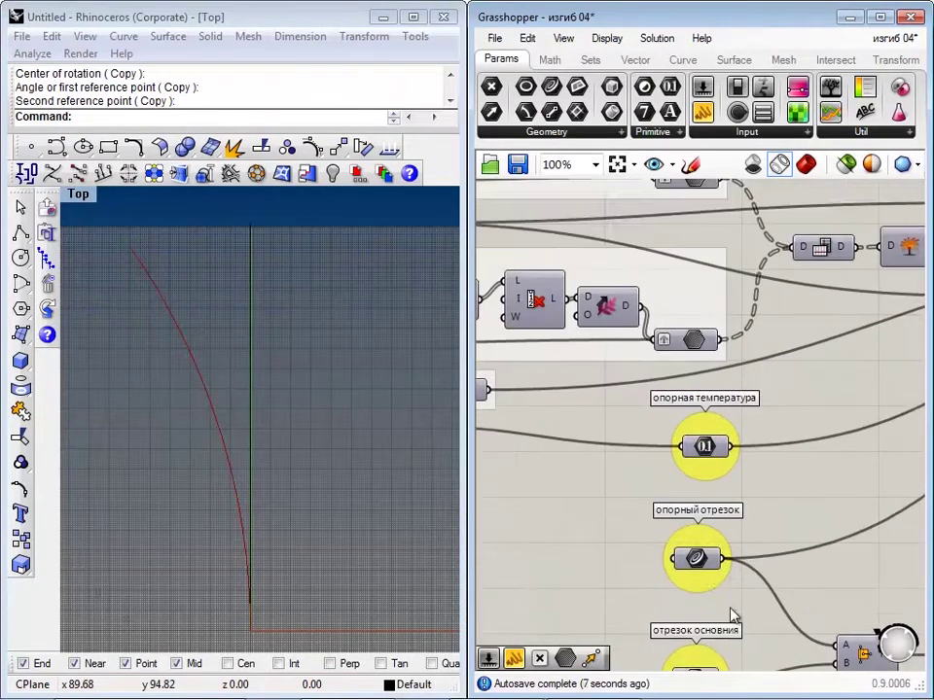
scroll(729, 613, up, 2)
scroll(703, 520, down, 2)
click(704, 520)
click(251, 437)
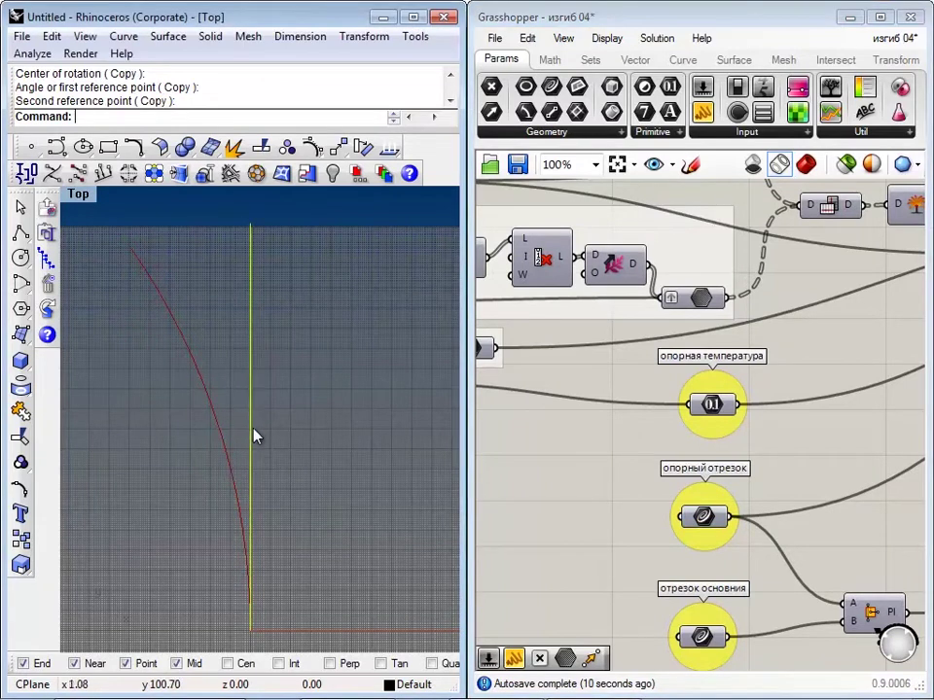
click(279, 441)
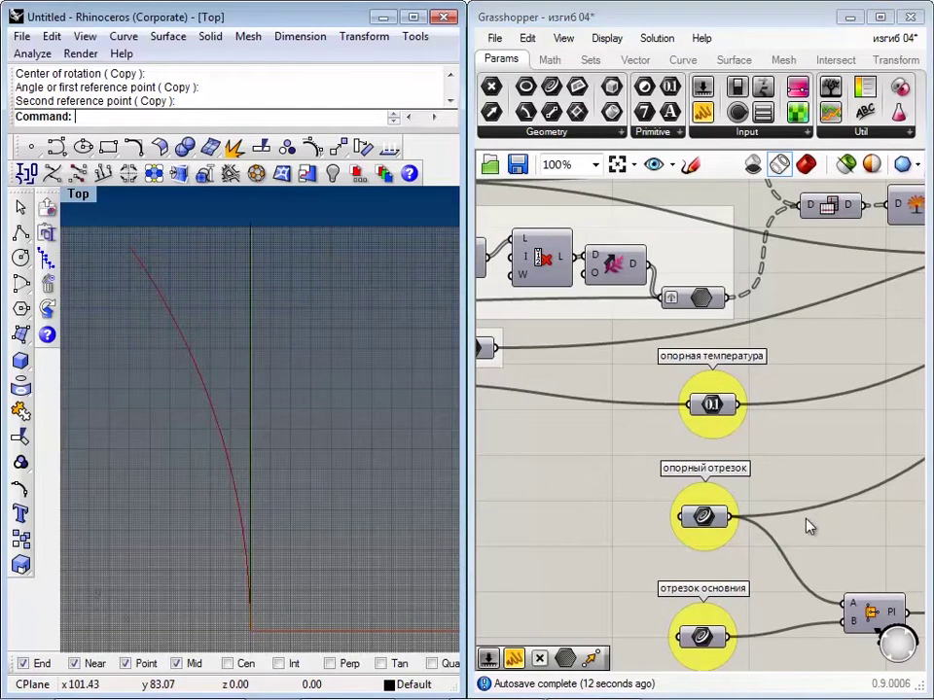
scroll(729, 545, up, 2)
right_click(715, 582)
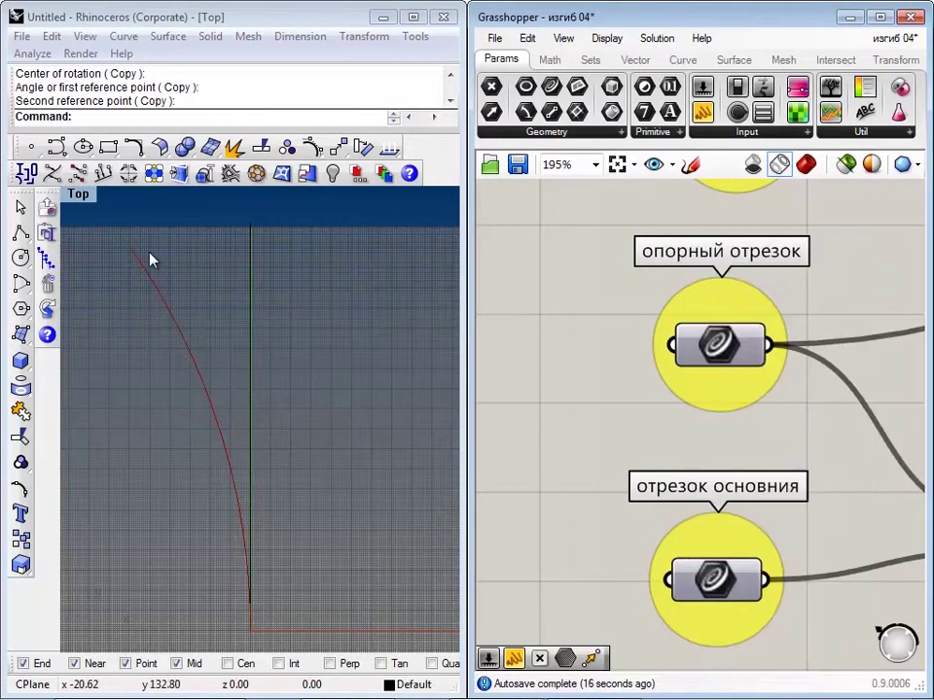
Inspect the base segment and bent curve in the Perspective viewport, then return to Top and identify the reference line
double_click(82, 206)
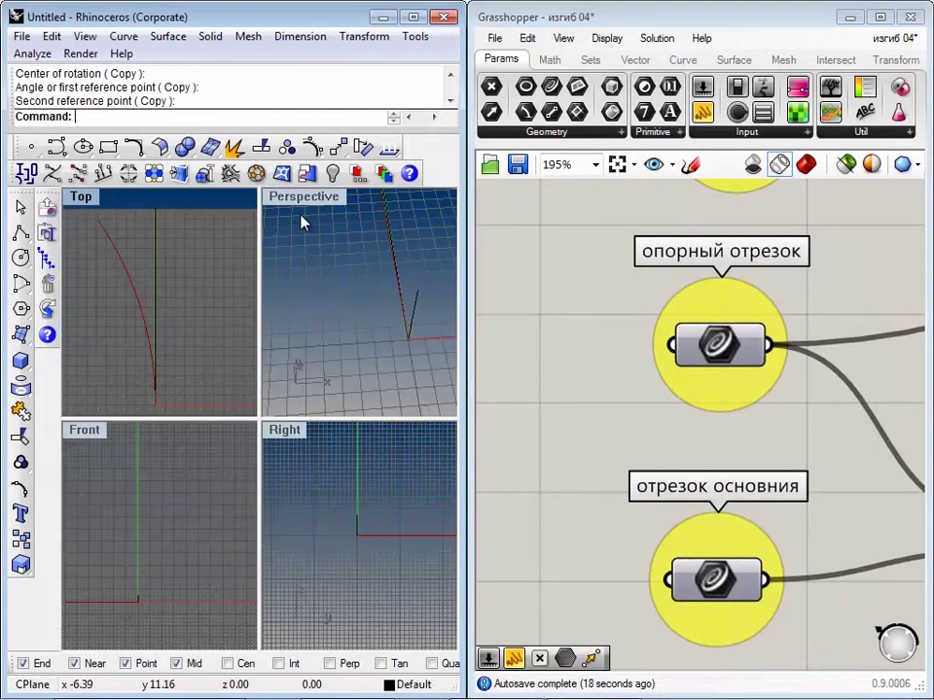
double_click(309, 199)
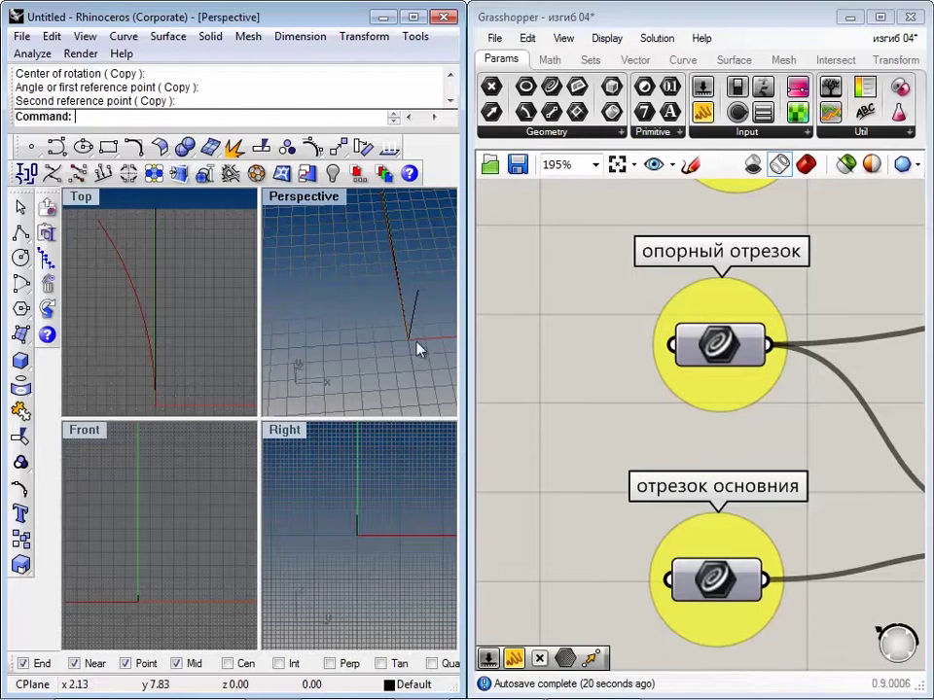
right_drag(319, 497, 156, 409)
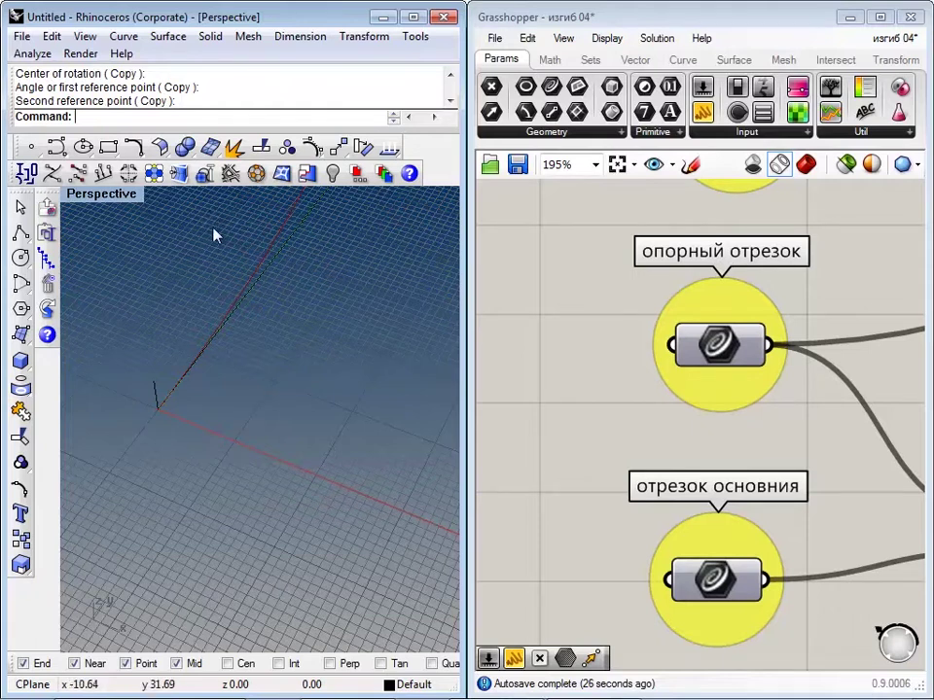
double_click(80, 197)
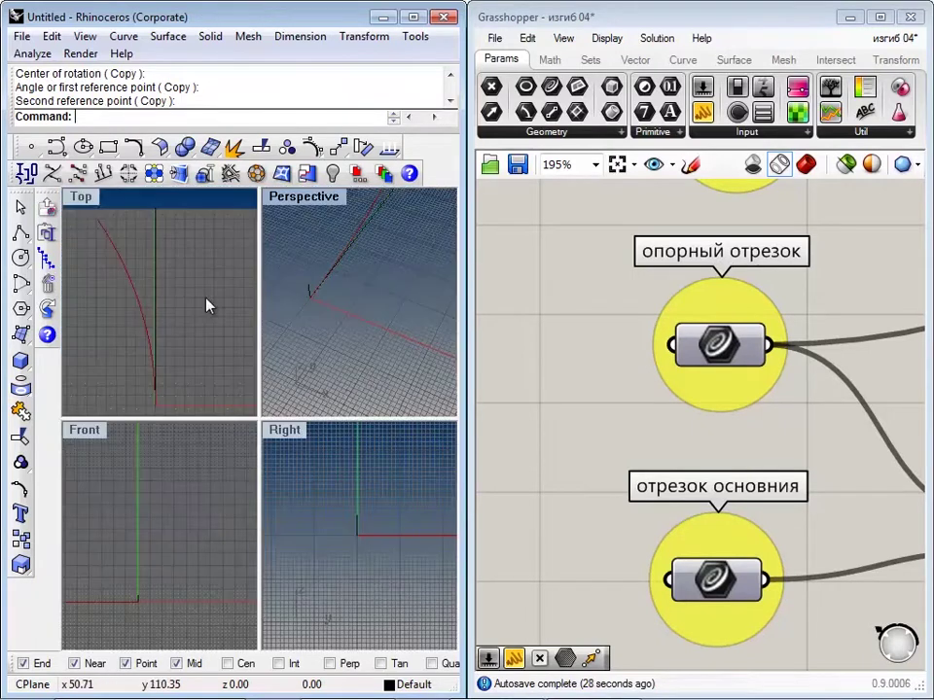
right_drag(242, 535, 243, 555)
scroll(249, 532, down, 4)
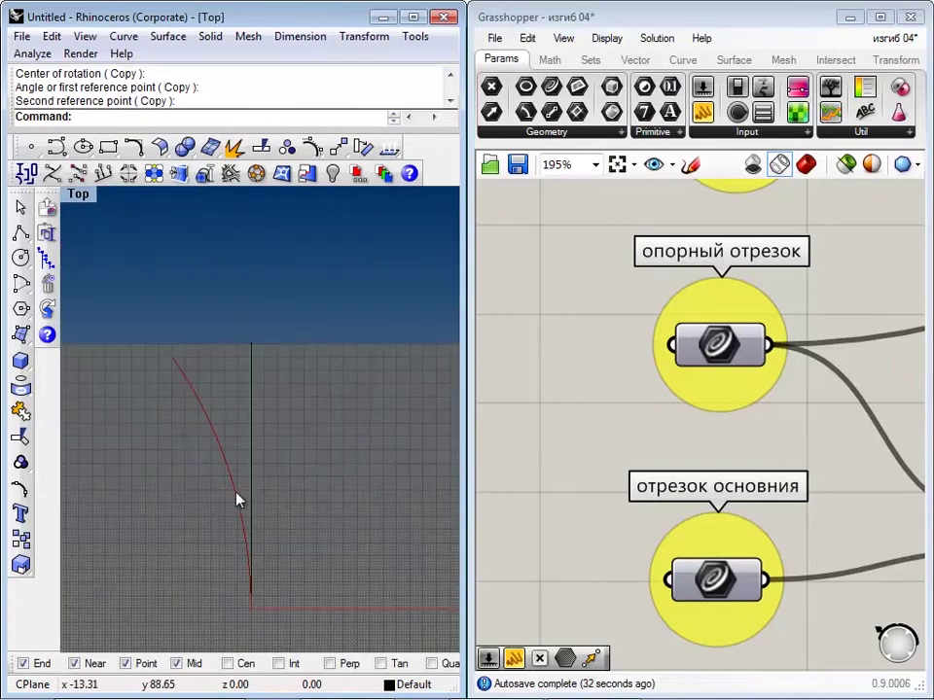
click(250, 488)
click(299, 489)
Examine the definition's final output component and the panel listing the materials with their property values
scroll(681, 437, down, 7)
scroll(817, 477, up, 4)
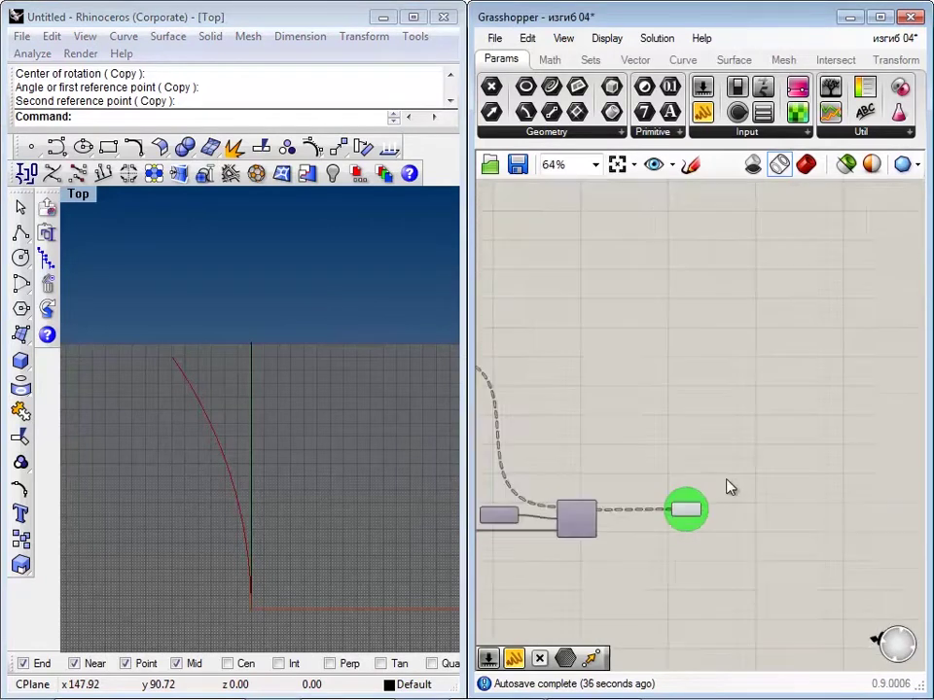
scroll(674, 512, up, 5)
scroll(676, 405, down, 10)
scroll(572, 422, up, 5)
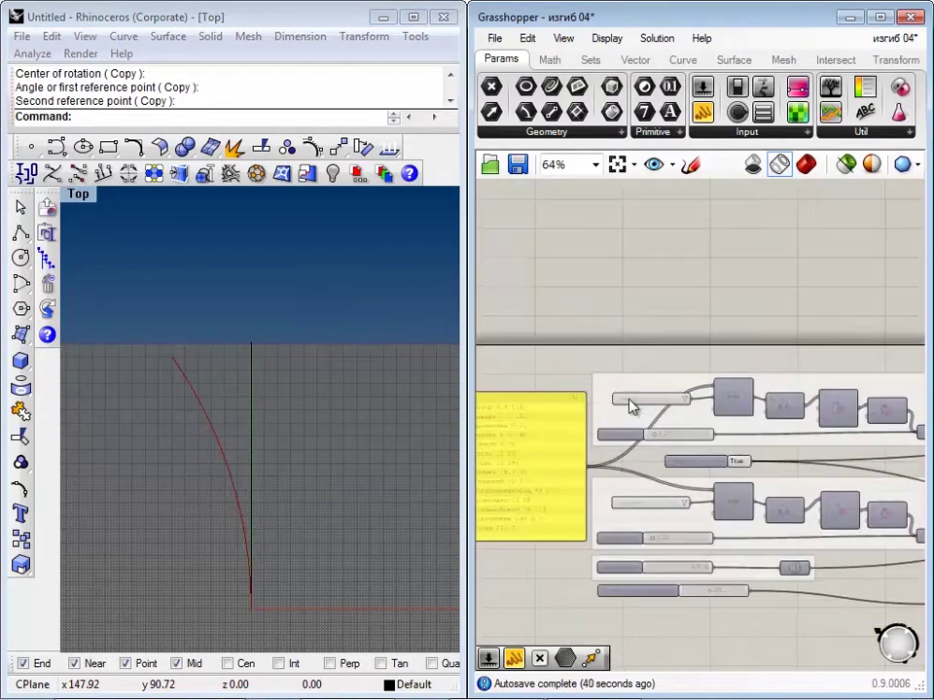
scroll(631, 406, up, 4)
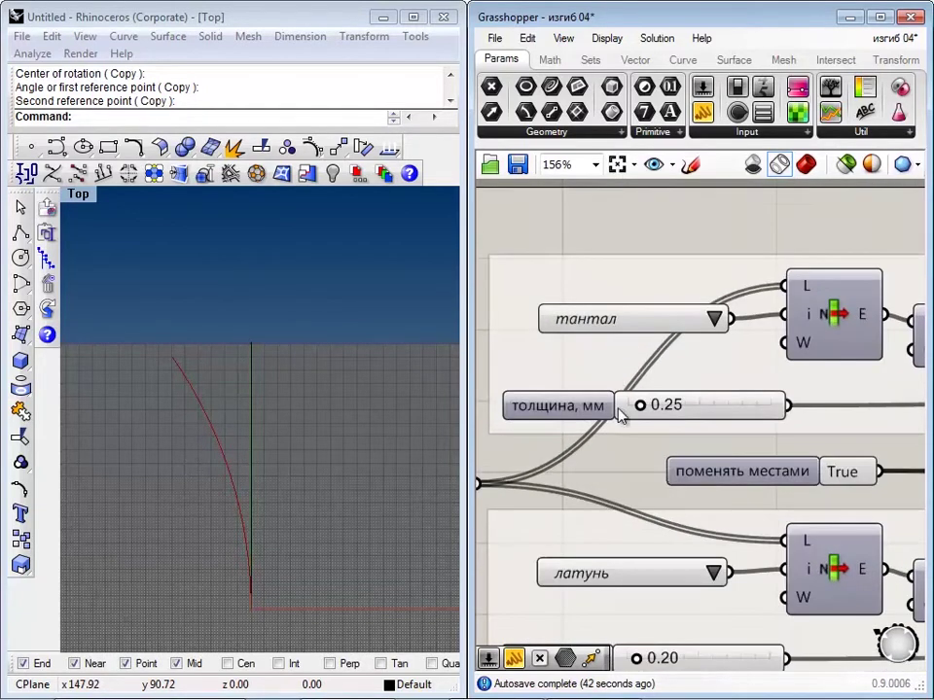
right_drag(537, 509, 794, 491)
mouse_move(605, 512)
right_down()
mouse_move(680, 497)
mouse_move(671, 517)
right_up()
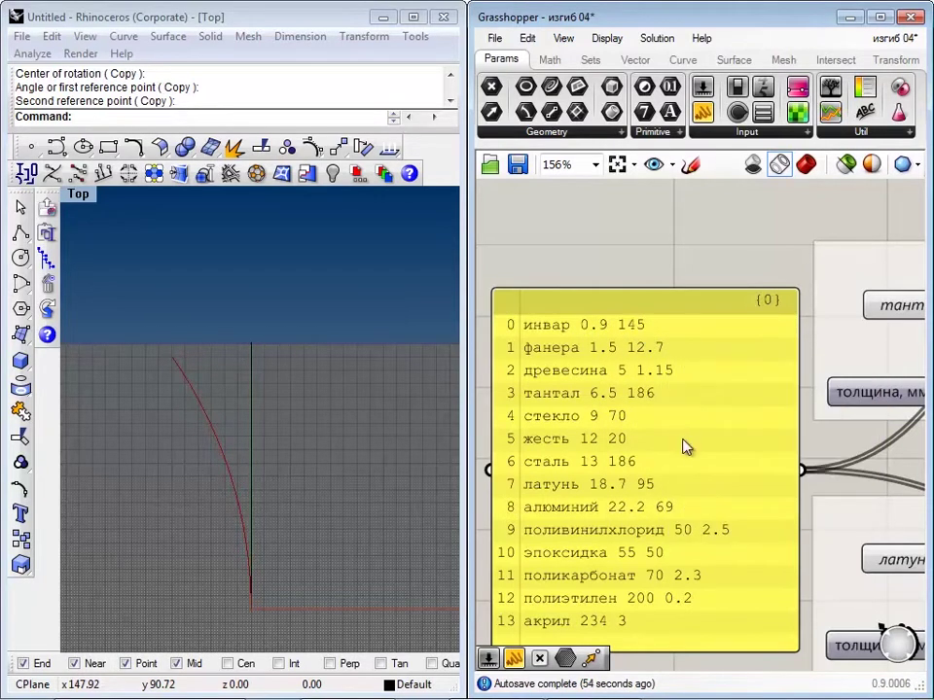
right_drag(686, 444, 678, 407)
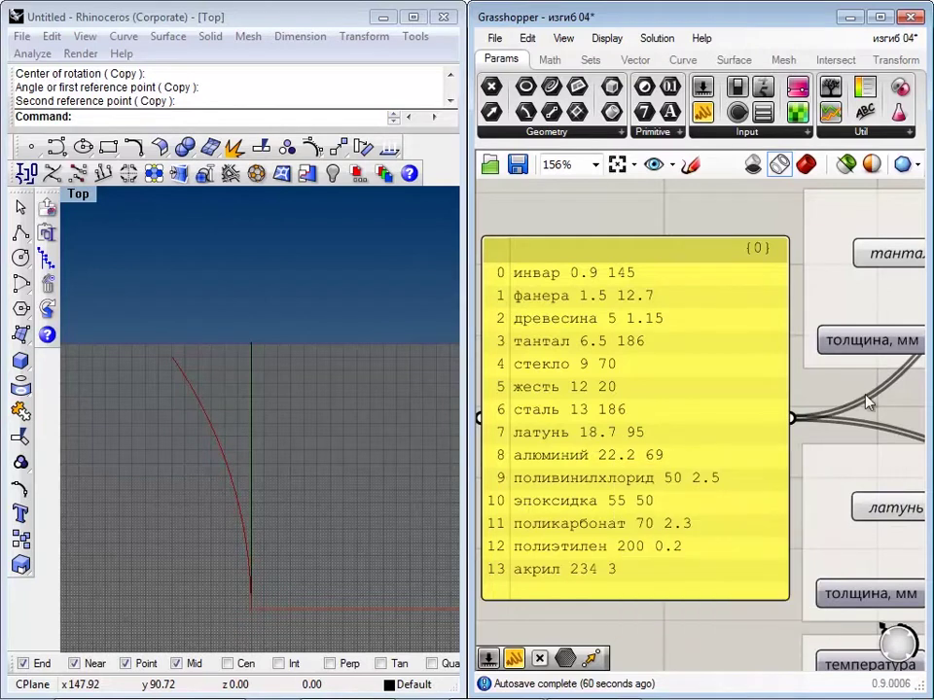
Set the lower layer's material to алюминий
right_drag(874, 396, 685, 373)
scroll(685, 373, down, 1)
scroll(819, 467, up, 2)
scroll(788, 461, down, 1)
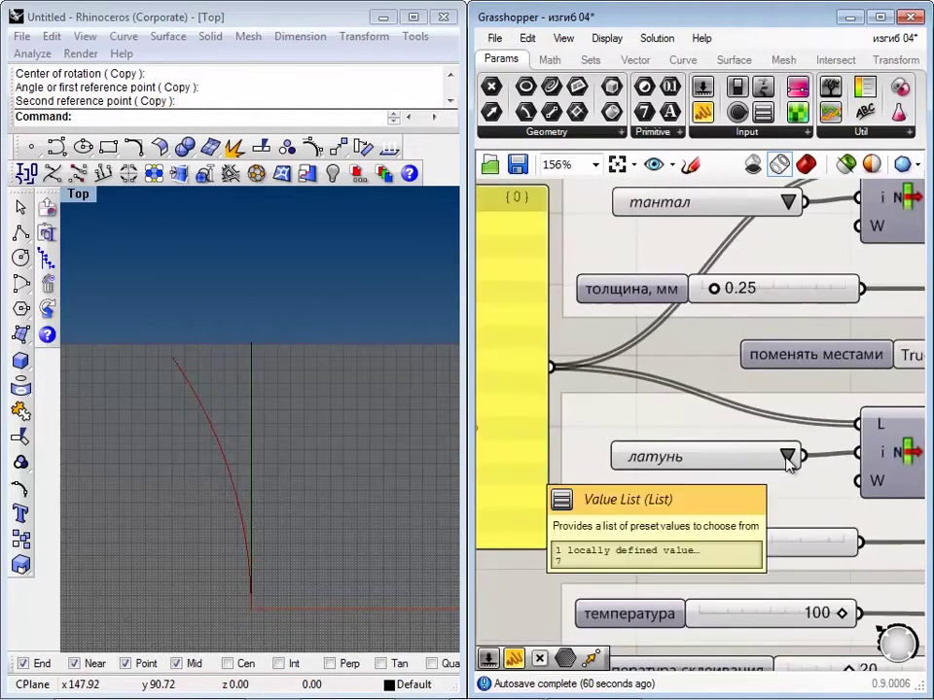
scroll(788, 461, down, 1)
right_drag(835, 612, 775, 596)
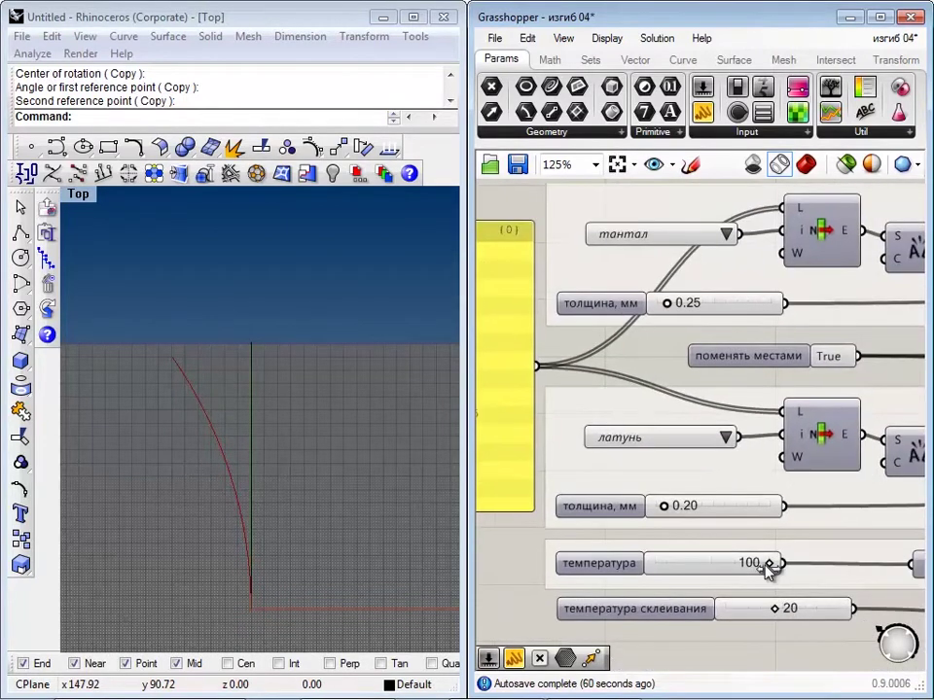
right_drag(684, 398, 801, 469)
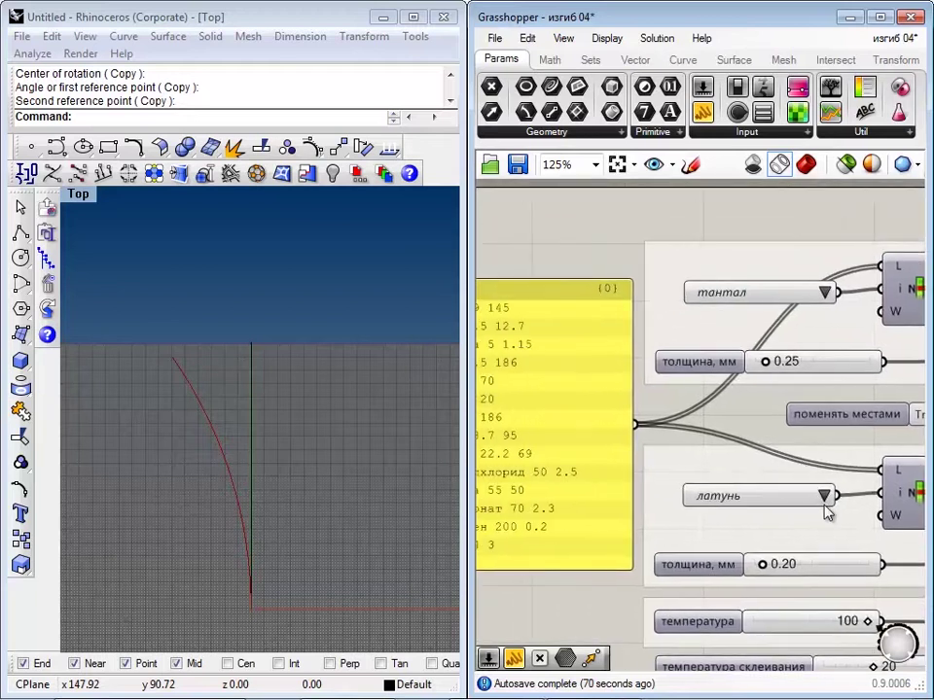
click(824, 504)
click(824, 590)
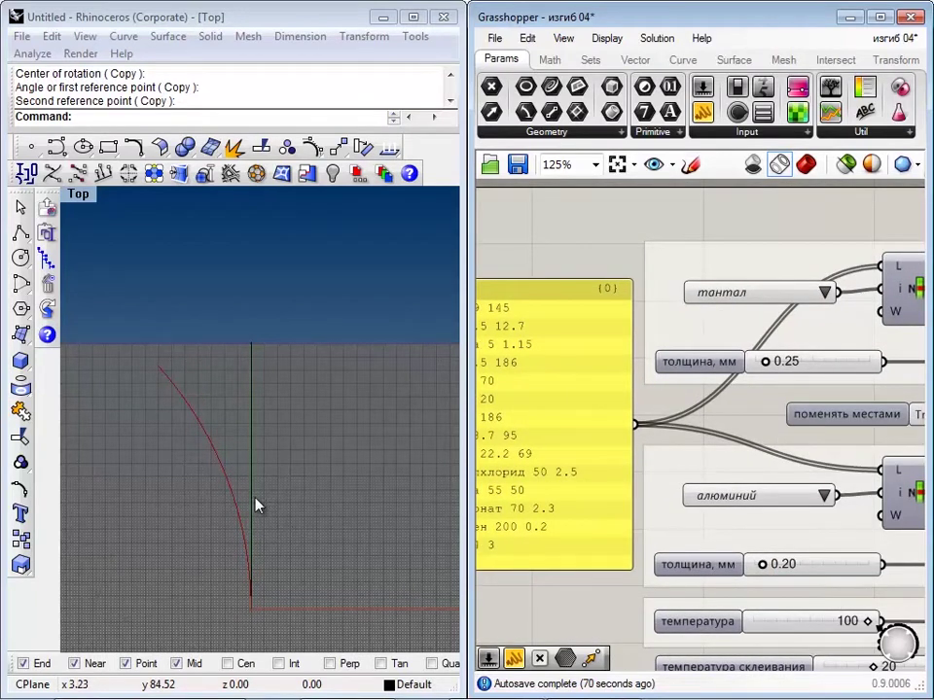
Review the bent curve and compare the two numeric properties of each material in the yellow panel
right_drag(260, 503, 285, 486)
right_drag(593, 524, 681, 558)
scroll(544, 471, up, 1)
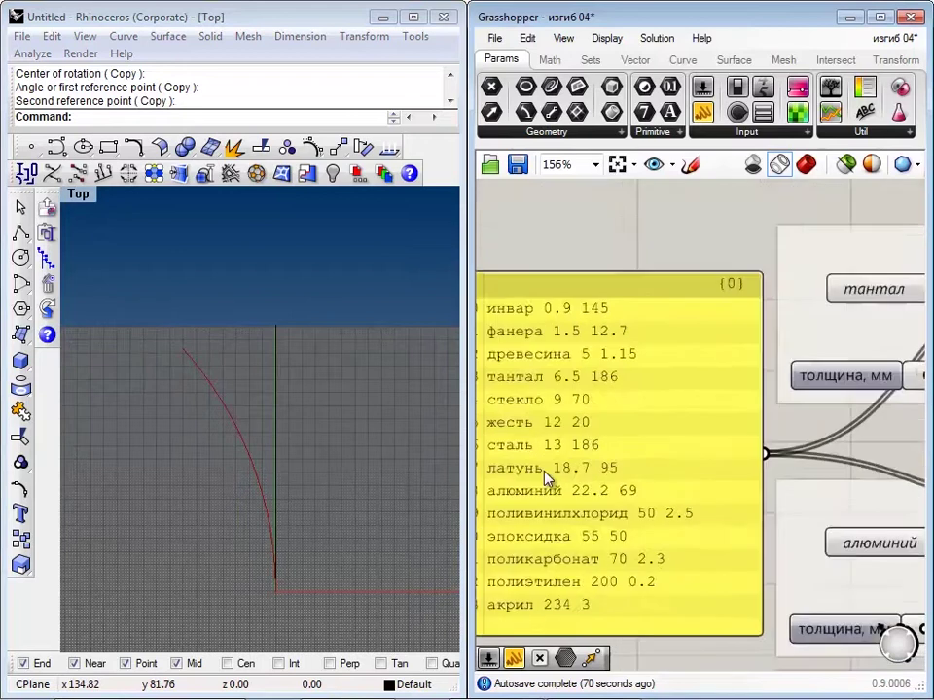
scroll(548, 476, up, 2)
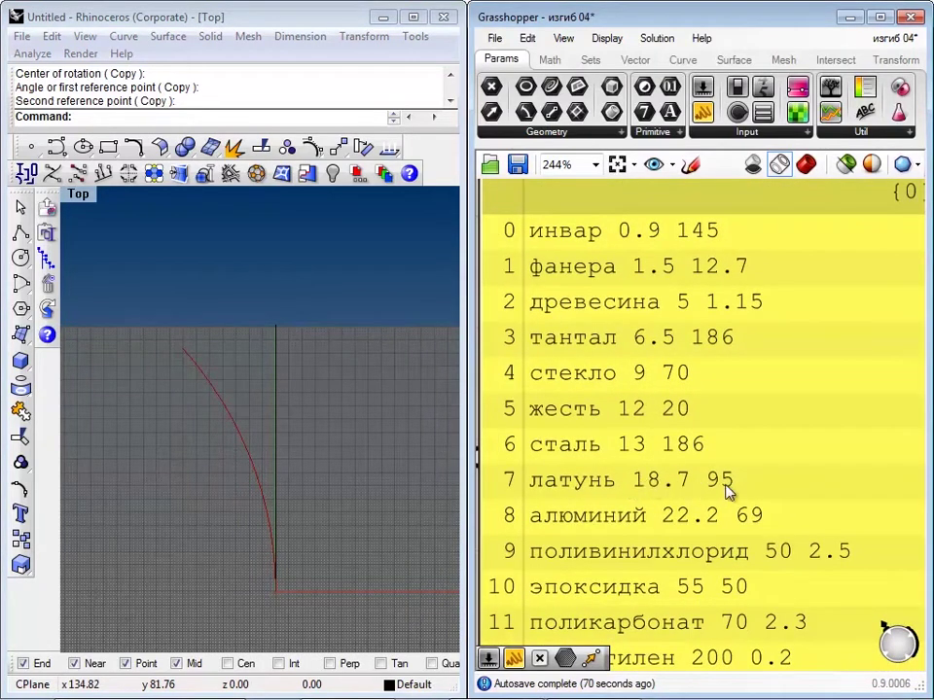
scroll(719, 481, down, 1)
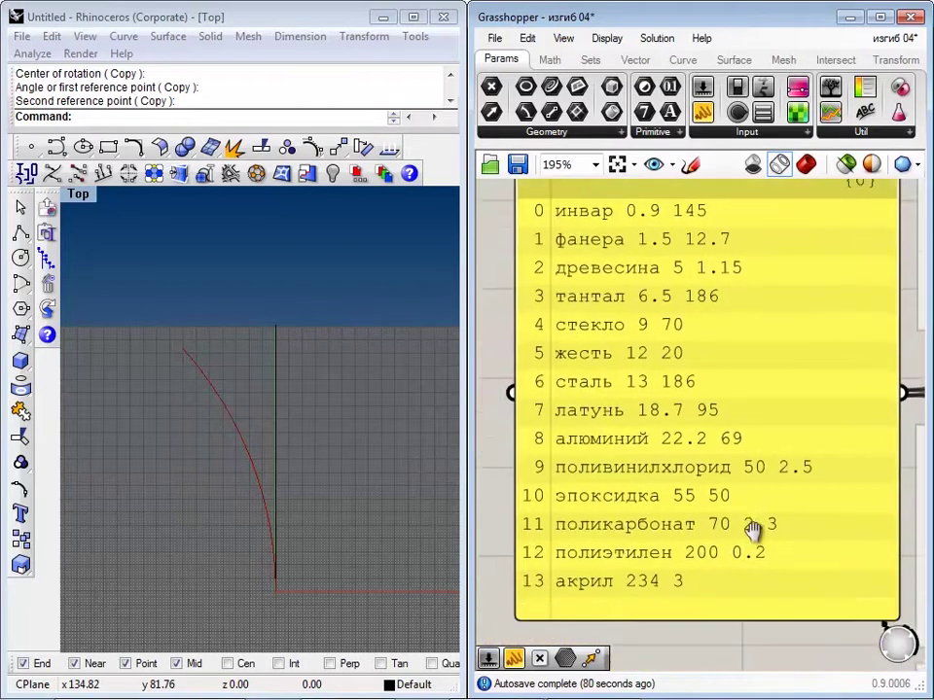
scroll(691, 579, up, 2)
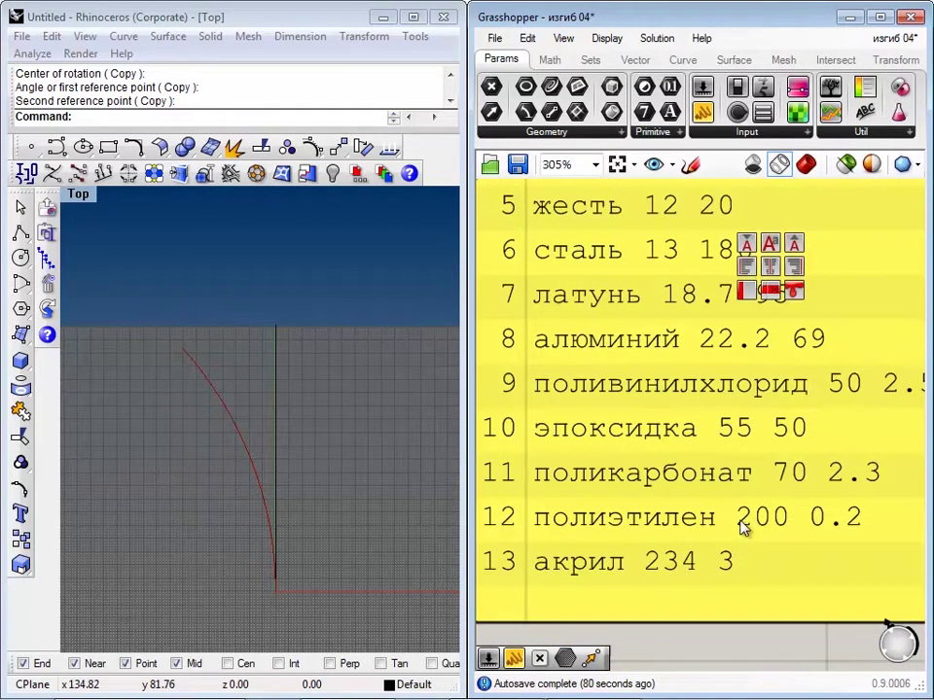
right_drag(765, 554, 742, 556)
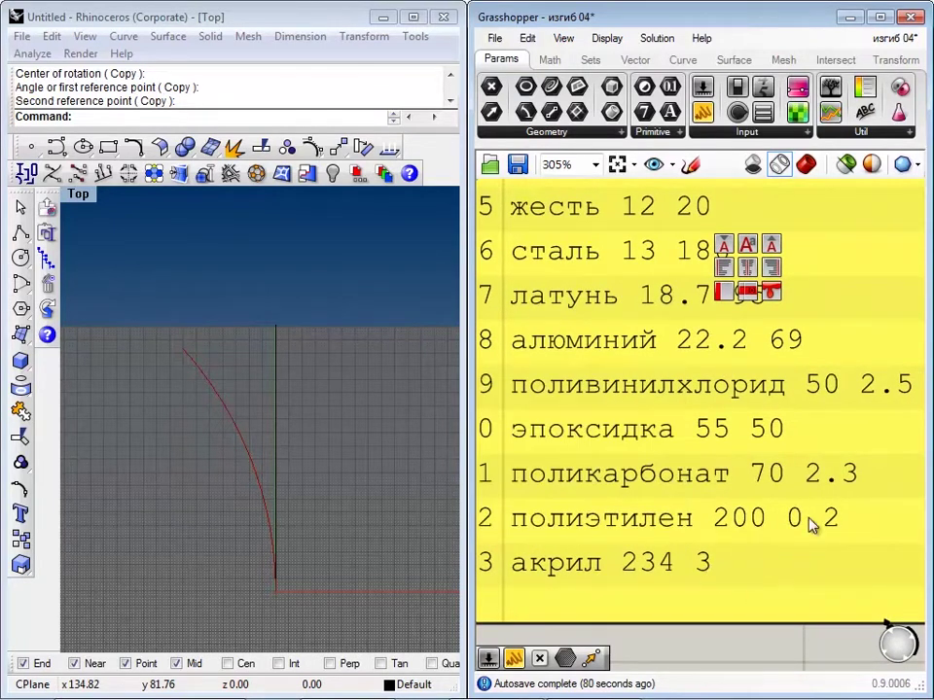
scroll(706, 570, down, 4)
Set the lower layer's material to акрил and bring the whole bent curve into view
right_drag(791, 572, 670, 560)
right_drag(866, 534, 732, 538)
scroll(782, 530, up, 2)
click(772, 497)
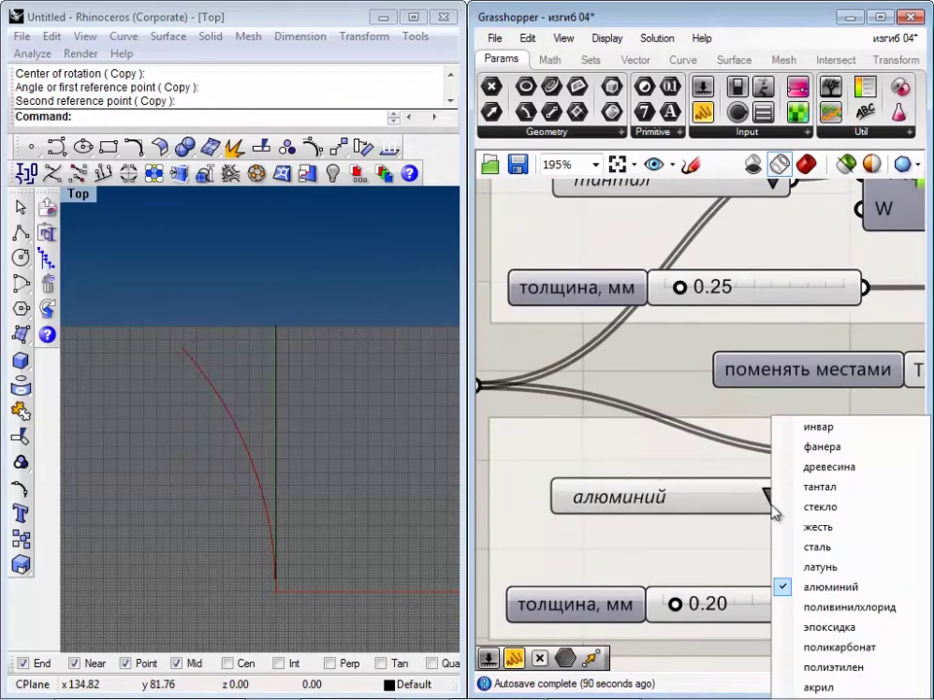
click(819, 684)
right_drag(216, 544, 292, 530)
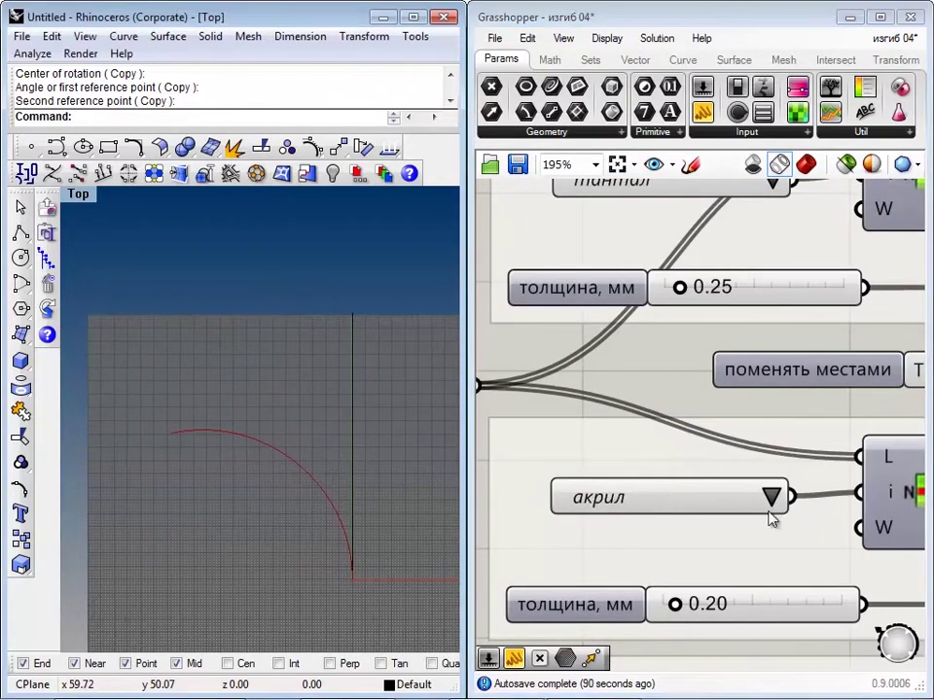
Set the lower layer's material to полиэтилен and check the bent curve
click(771, 497)
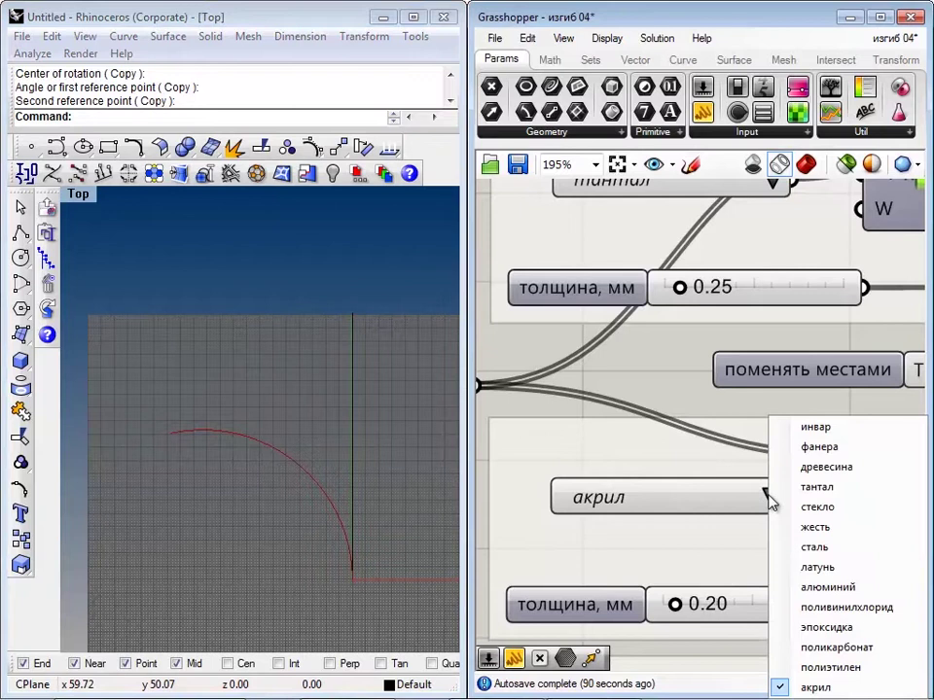
click(846, 673)
right_drag(346, 425, 314, 434)
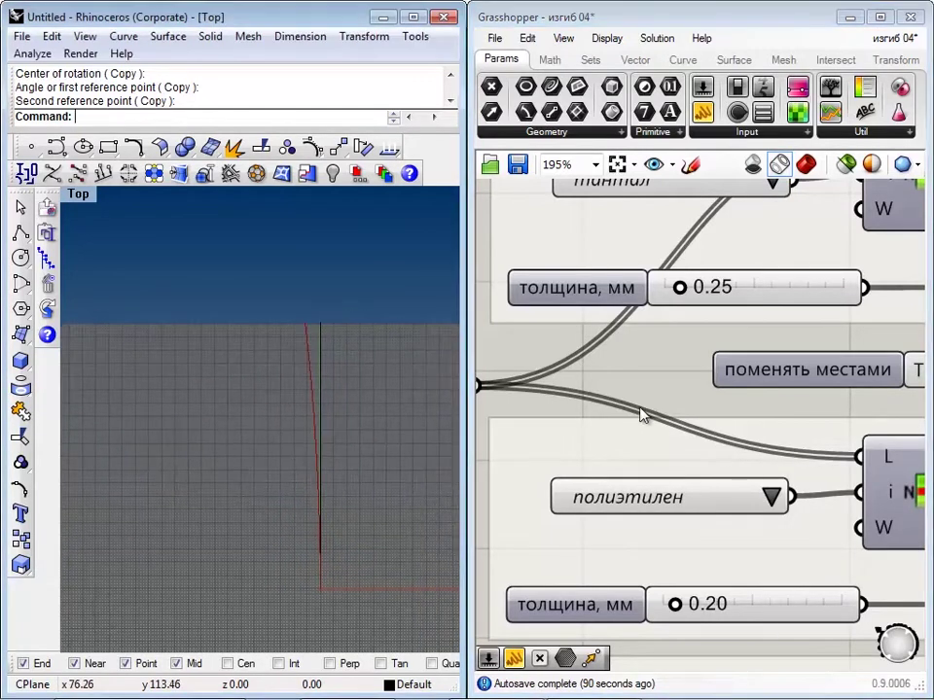
Compare the property values of полиэтилен and акрил in the yellow materials panel and inspect the resulting curve
right_drag(642, 409, 762, 402)
scroll(762, 403, down, 1)
scroll(766, 406, down, 2)
scroll(612, 476, up, 3)
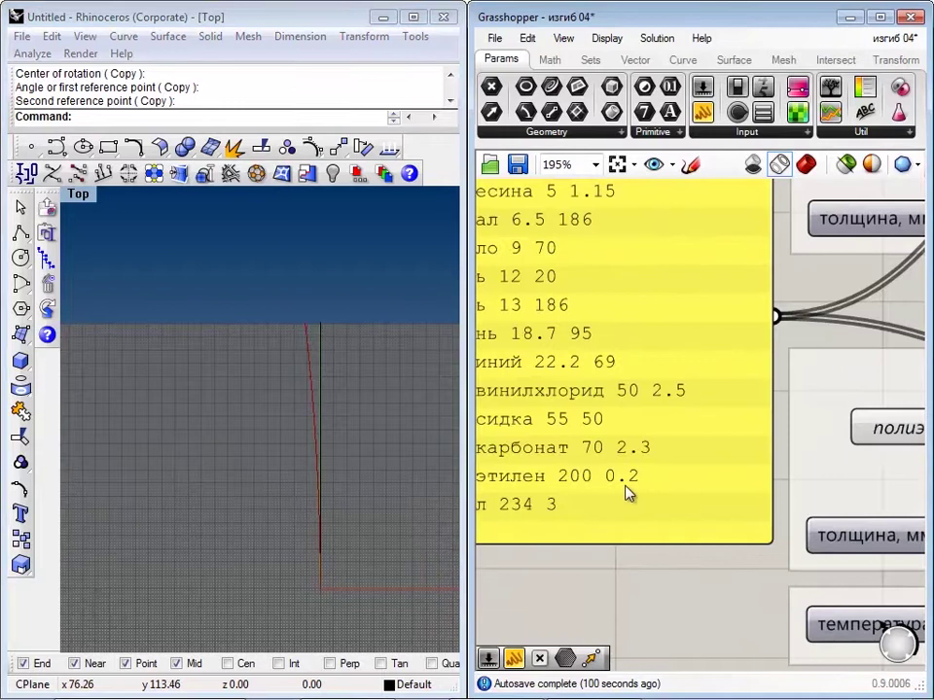
right_drag(626, 500, 657, 527)
scroll(671, 534, down, 3)
right_drag(337, 429, 308, 429)
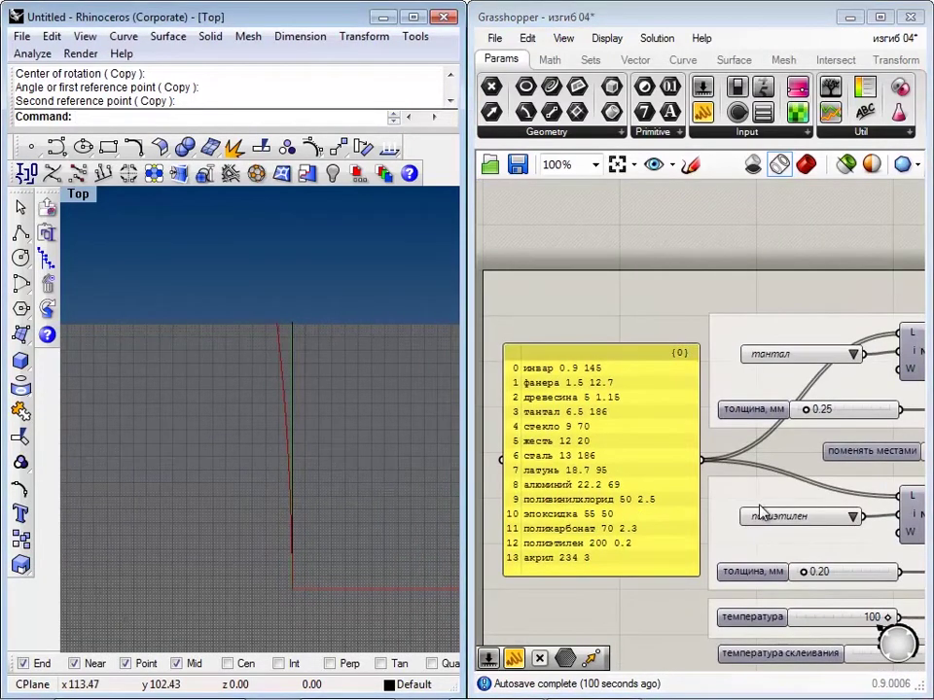
scroll(598, 572, up, 5)
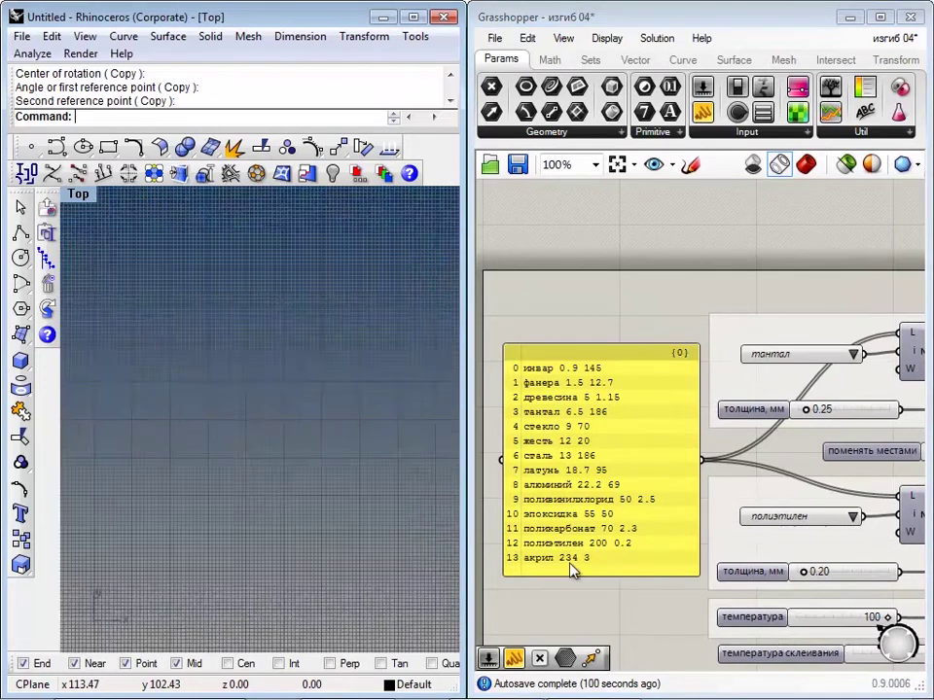
scroll(590, 583, down, 5)
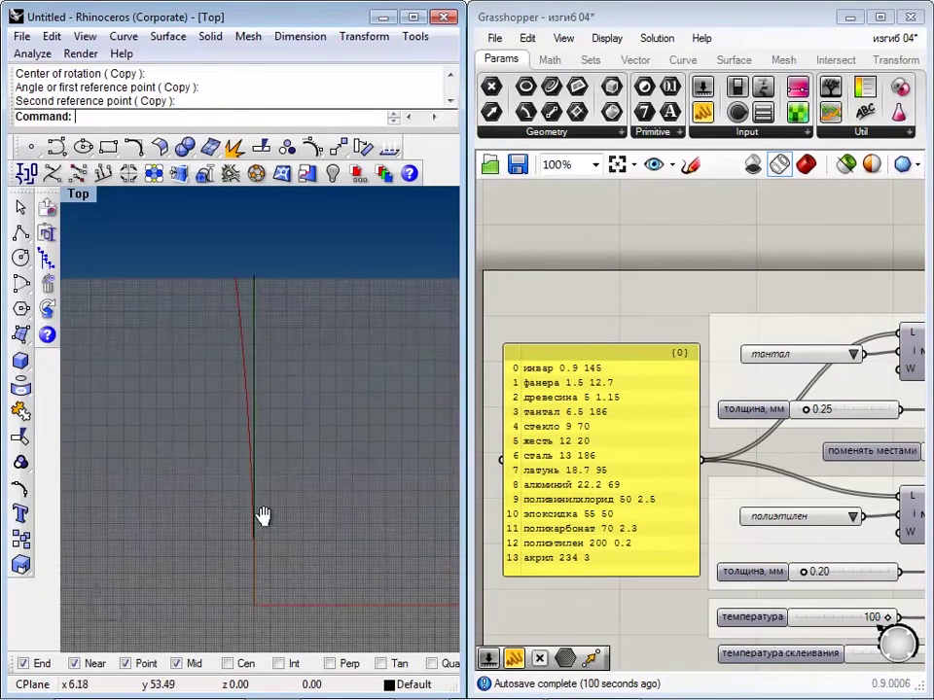
Set the lower layer's material to алюминий
right_drag(824, 525, 743, 520)
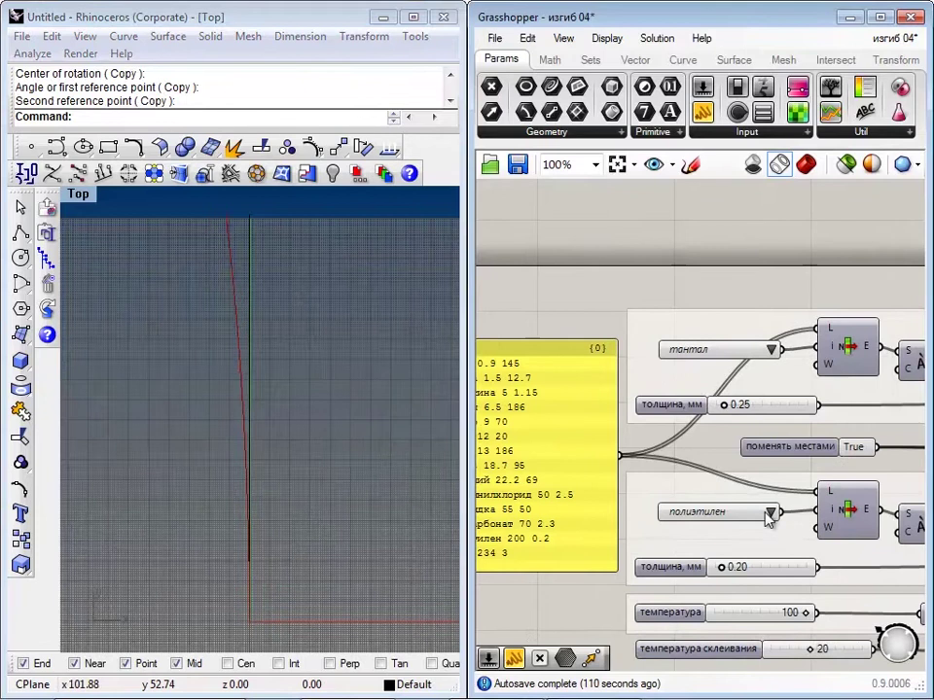
click(771, 511)
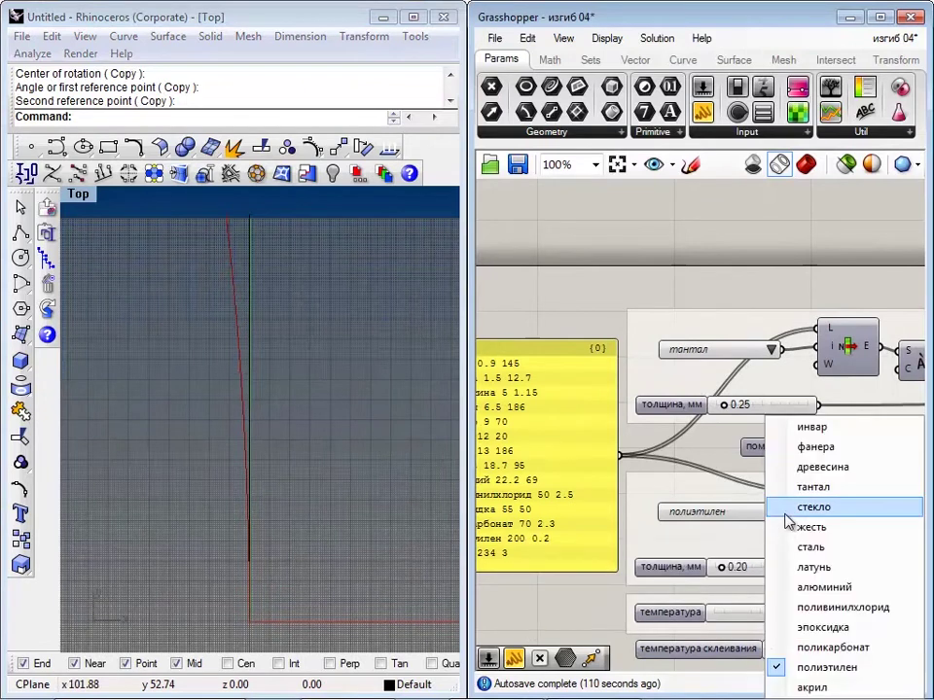
click(824, 590)
scroll(699, 447, up, 5)
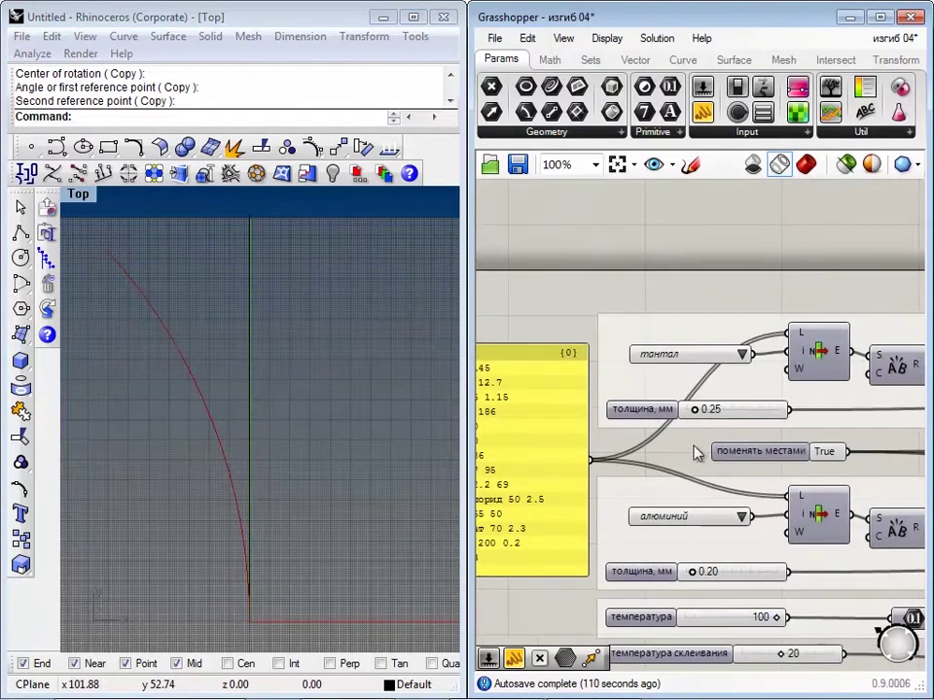
right_drag(673, 579, 667, 564)
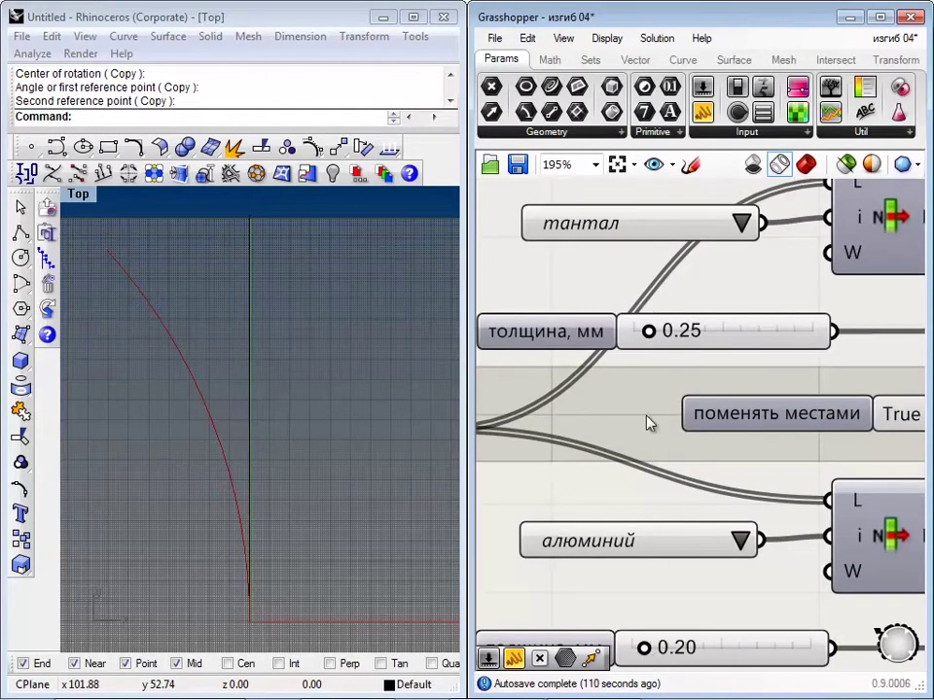
Set the upper layer's thickness to 0.66 mm and its material to инвар
drag(652, 333, 673, 339)
right_drag(690, 268, 697, 355)
click(748, 310)
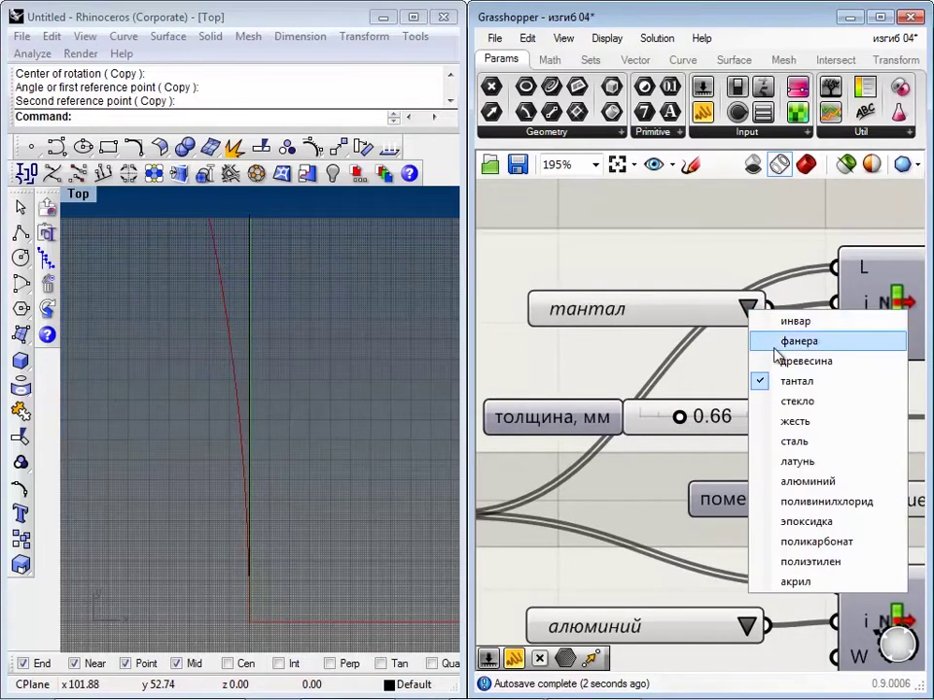
click(778, 319)
right_drag(677, 457, 685, 441)
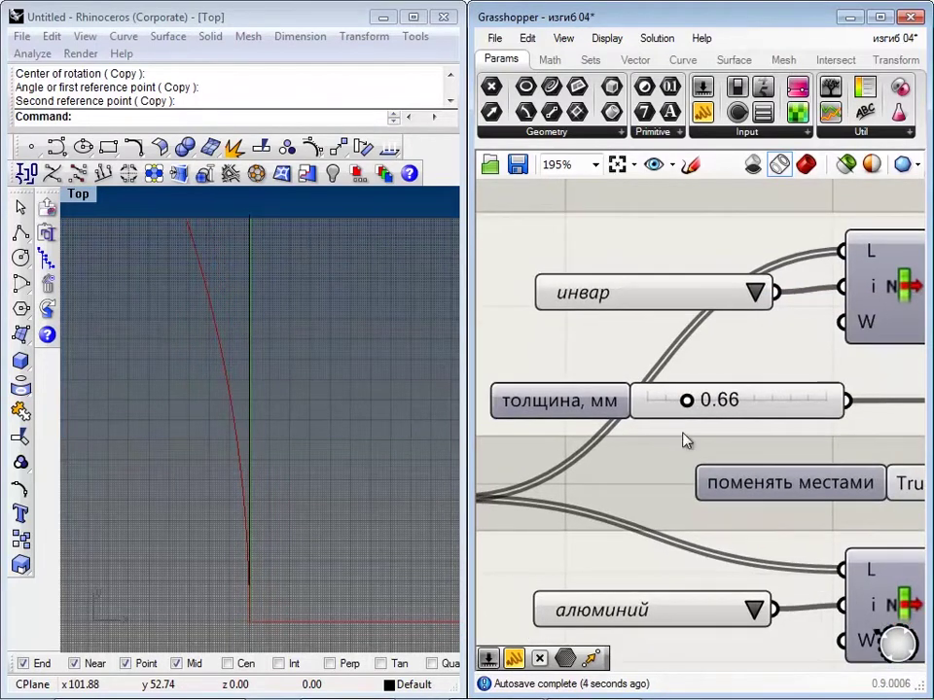
Set the upper layer's thickness to 1 mm
double_click(720, 400)
text(1)
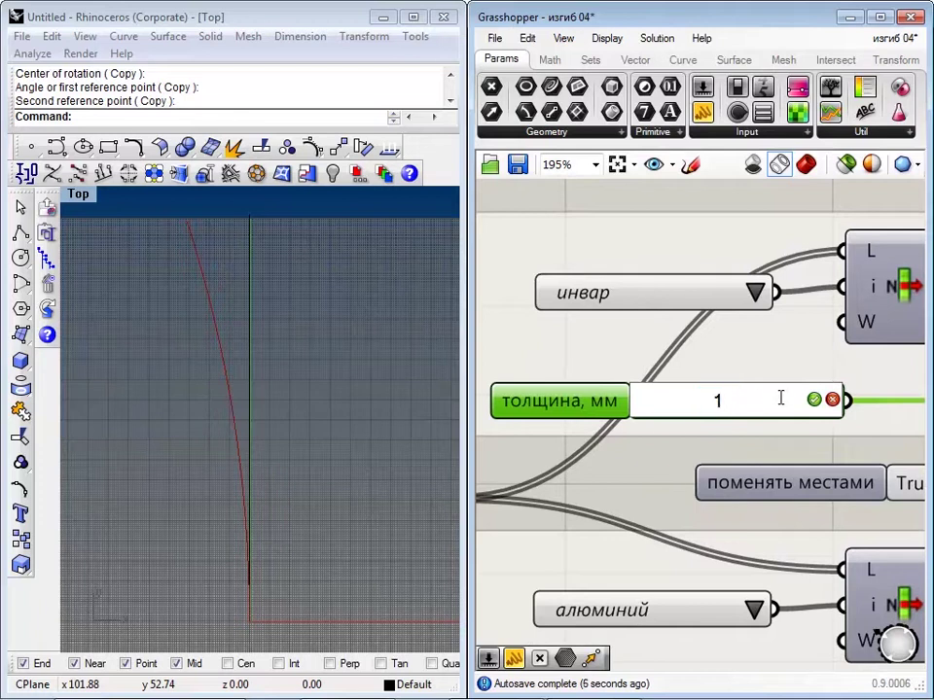
click(814, 400)
scroll(619, 425, down, 2)
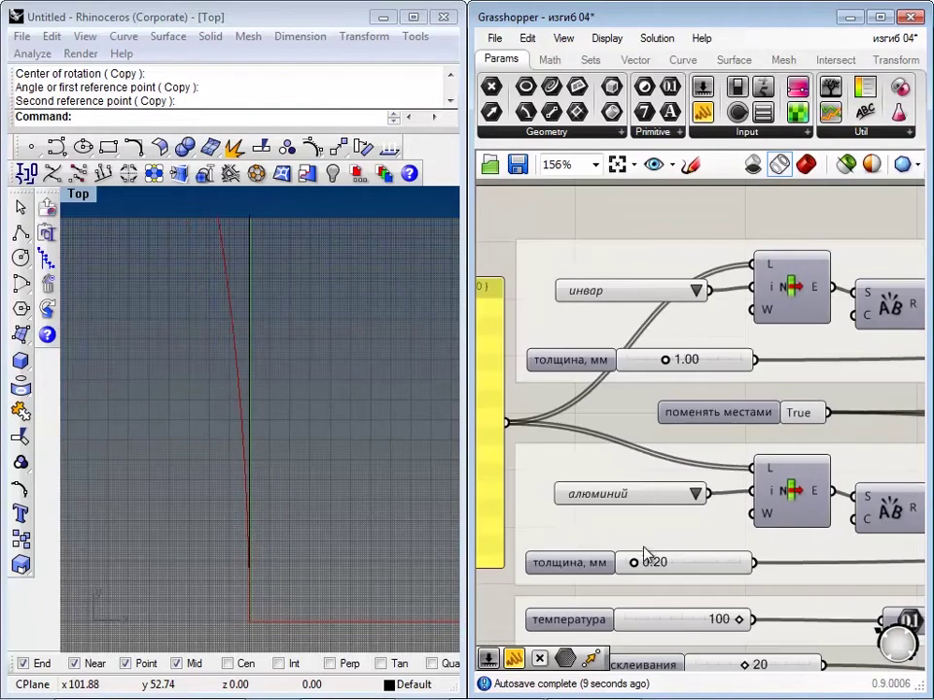
Increase the lower layer's thickness to 2.38 mm
scroll(641, 591, up, 2)
drag(629, 566, 762, 588)
right_drag(615, 319, 593, 615)
right_drag(693, 556, 700, 313)
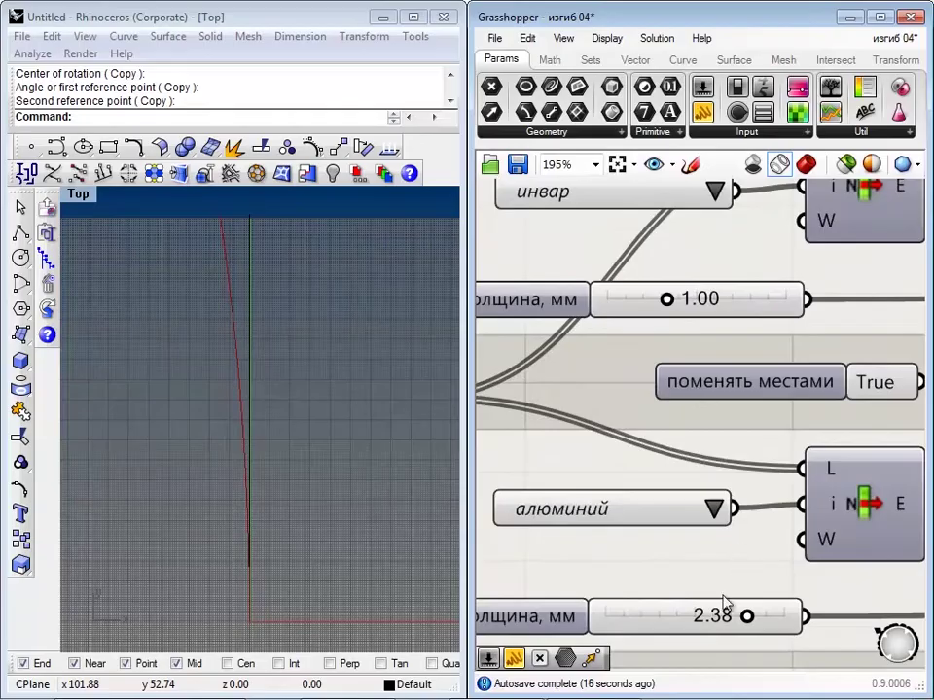
Reduce the lower layer's thickness to 0.61 mm
right_drag(725, 605, 769, 558)
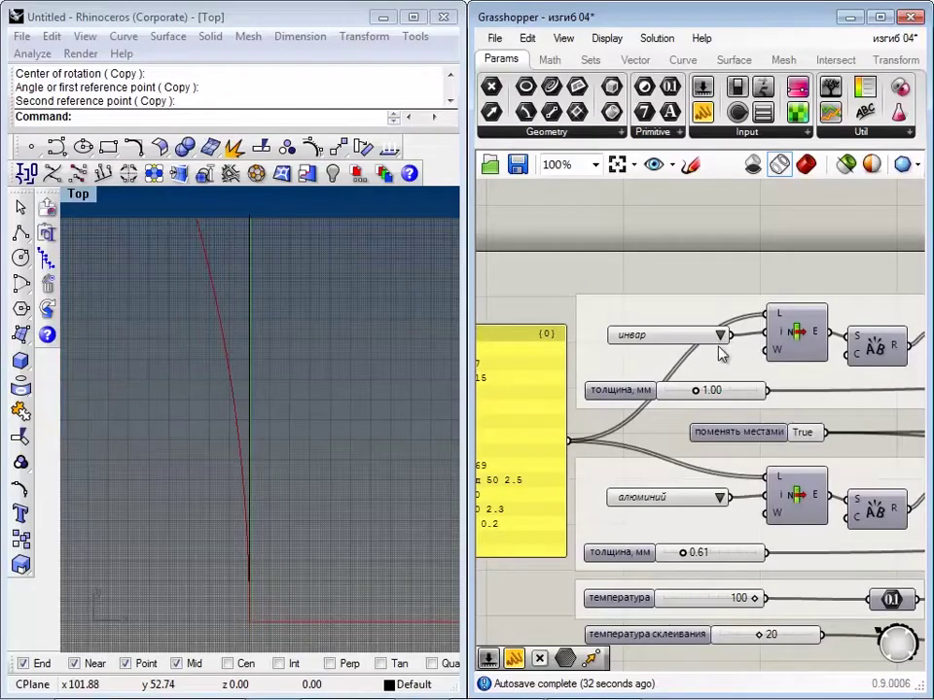
click(721, 336)
click(657, 277)
scroll(671, 498, up, 3)
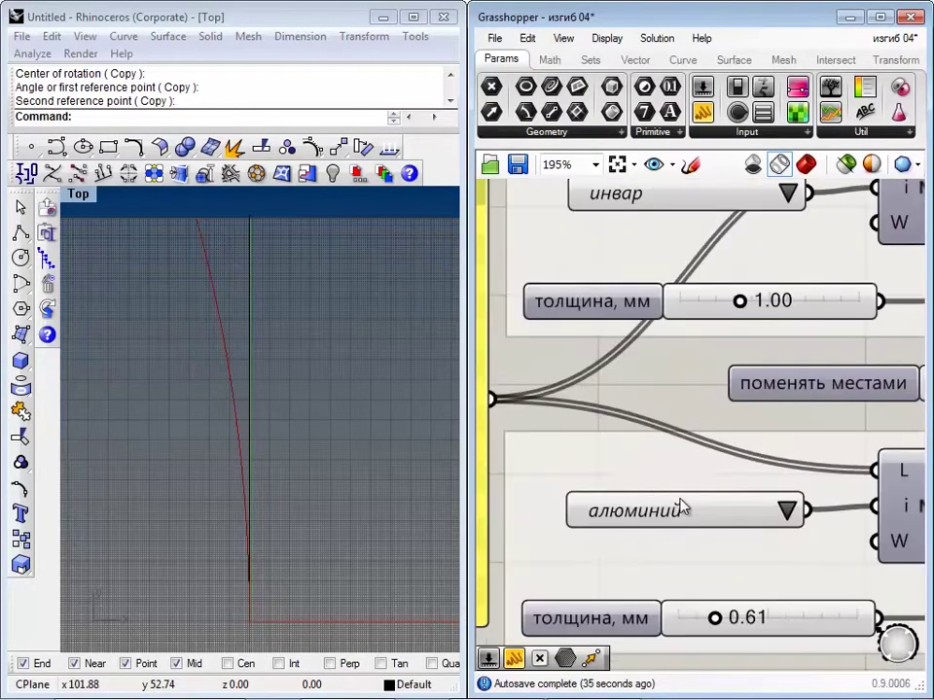
Set the lower layer's material to акрил and bring the bent curve's tip into view
click(794, 507)
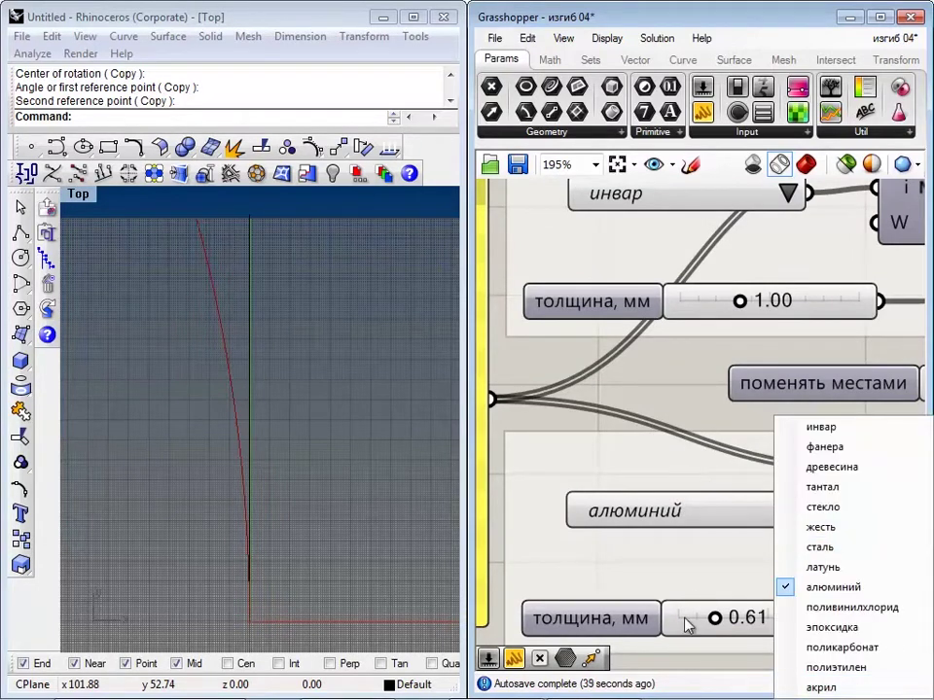
click(686, 662)
right_drag(686, 661, 650, 537)
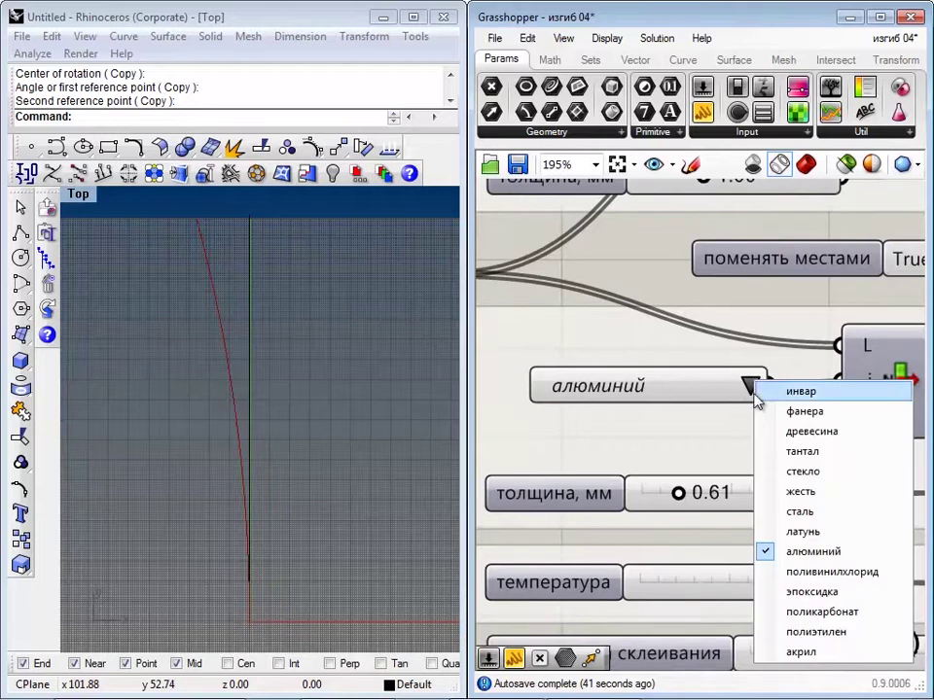
click(812, 656)
right_drag(198, 411, 310, 470)
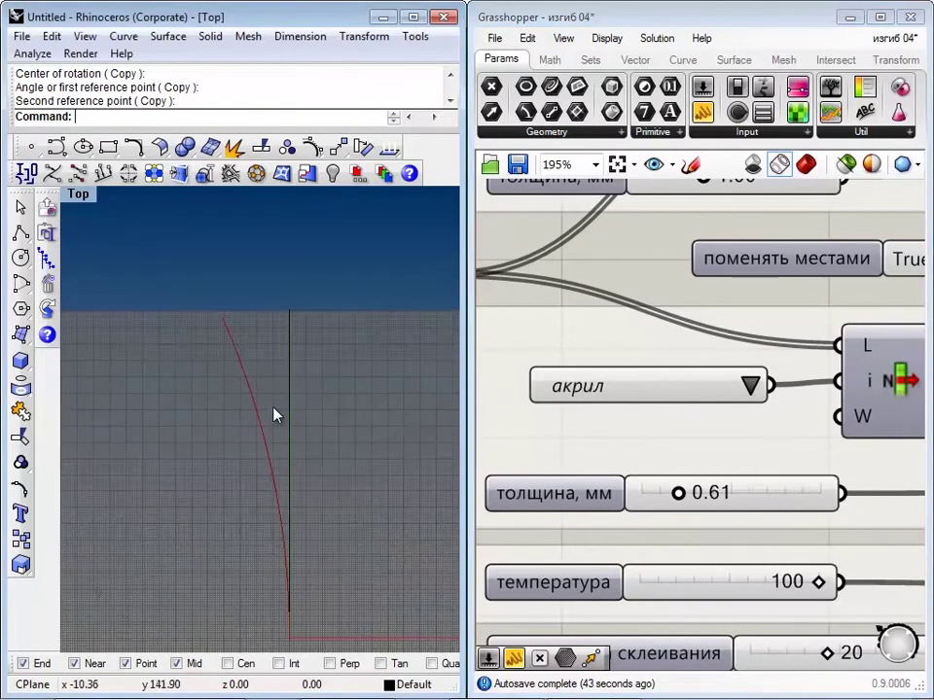
Try a lower-layer thickness of 3.00 mm, and reduce it to 2.49 mm
scroll(642, 545, down, 3)
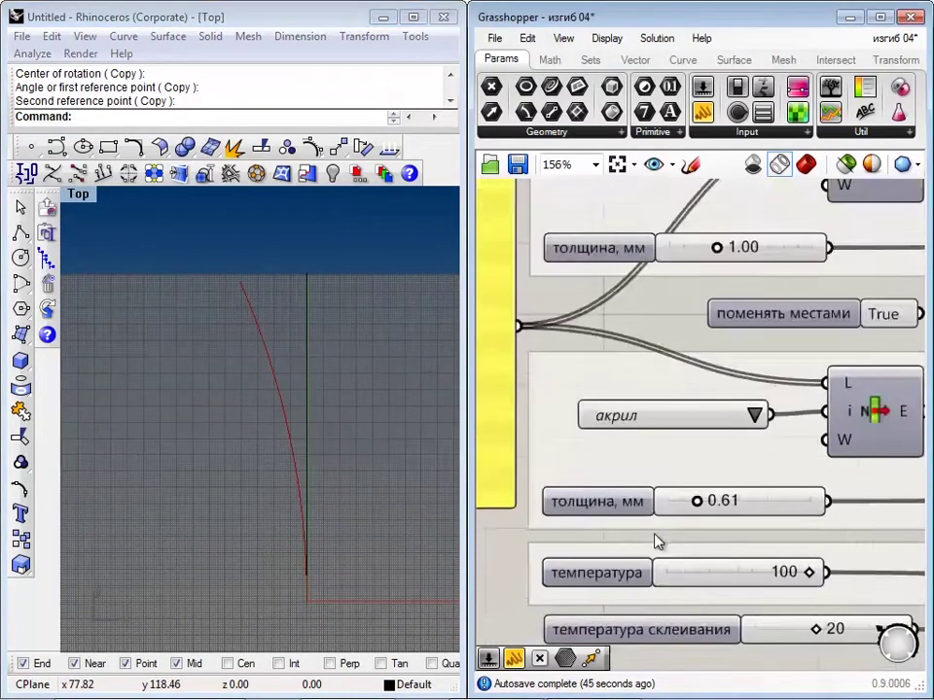
scroll(681, 518, up, 2)
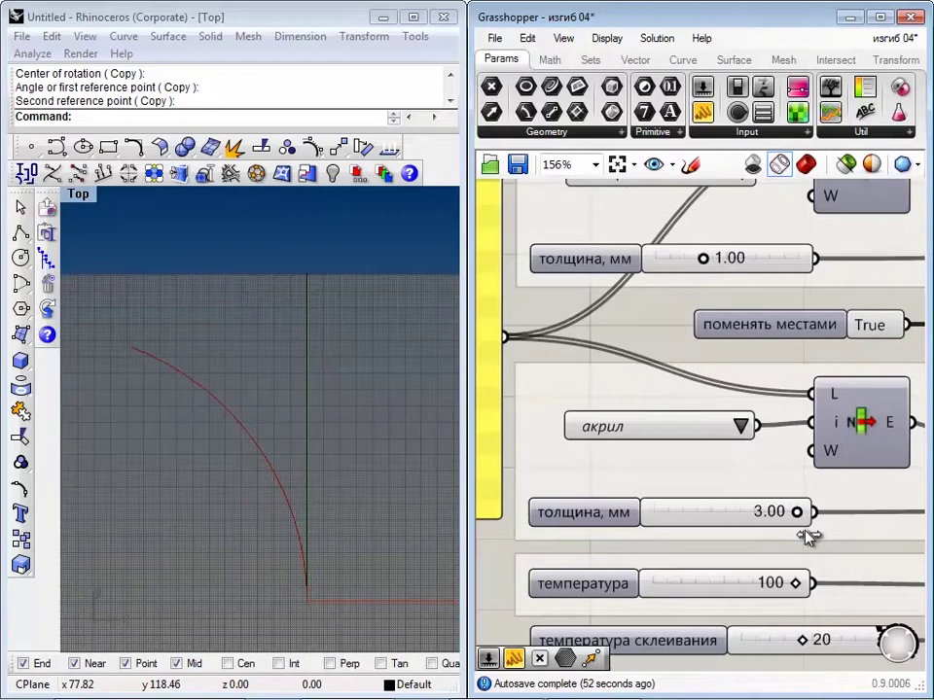
drag(768, 534, 769, 543)
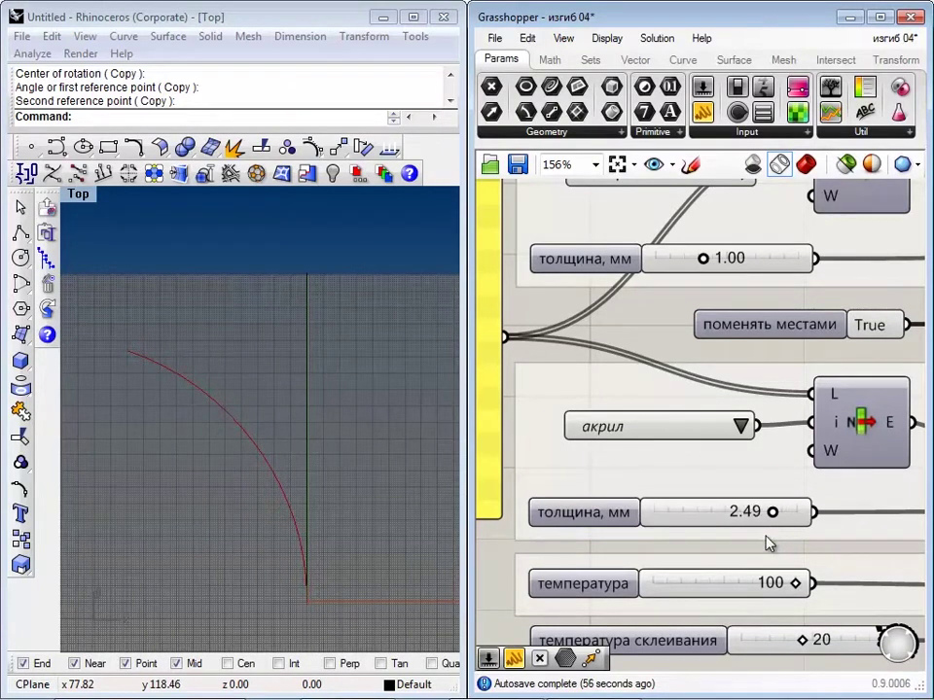
Look over both layers' inputs and the downstream part of the definition up to its final output component
right_drag(719, 257, 708, 450)
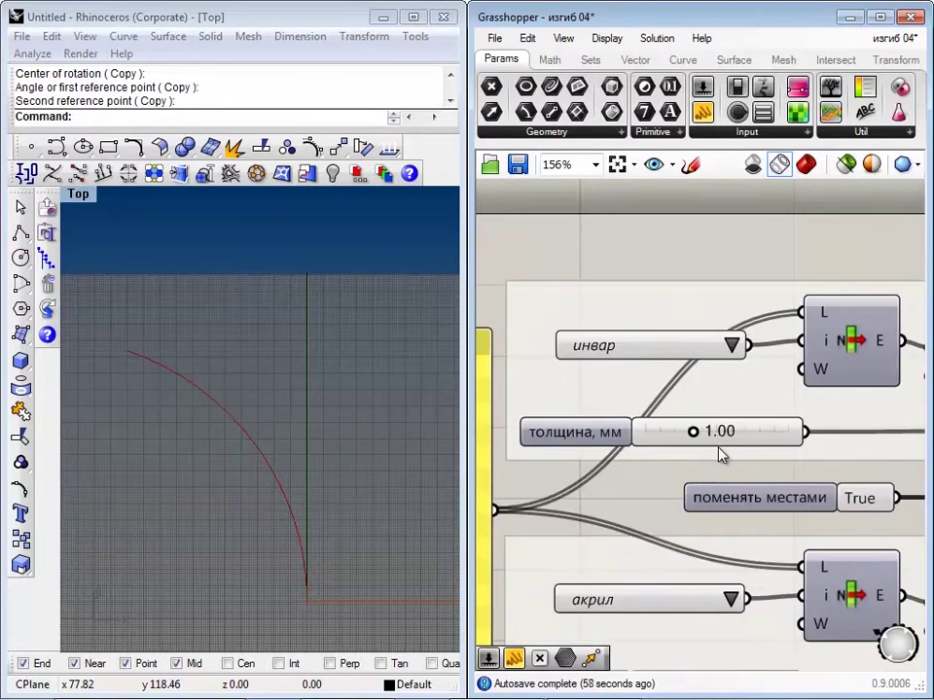
scroll(719, 455, down, 2)
right_drag(659, 481, 687, 415)
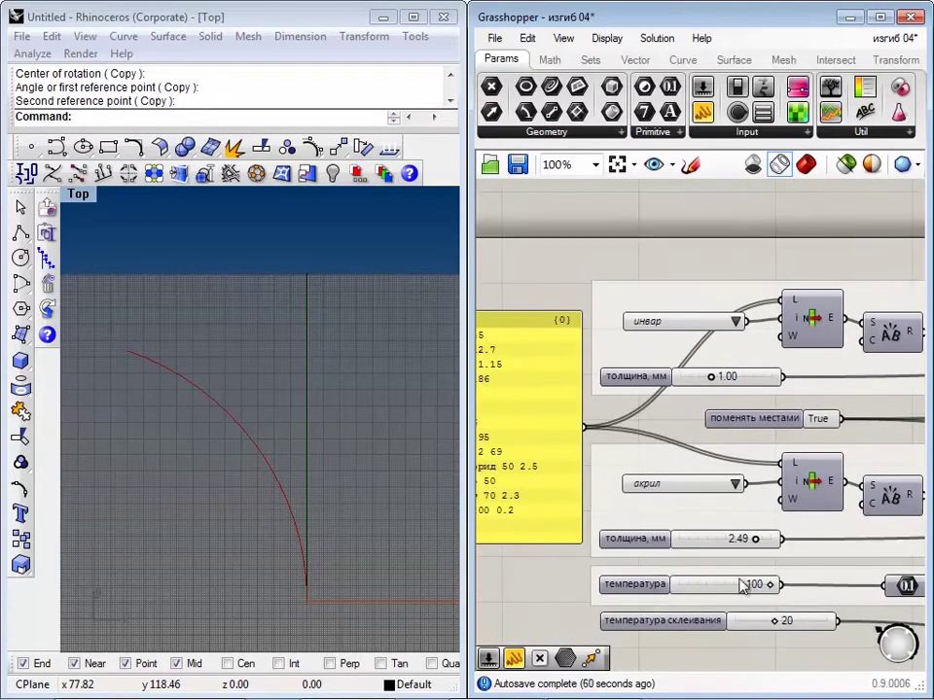
scroll(727, 574, up, 2)
scroll(790, 553, down, 5)
right_drag(756, 529, 656, 496)
right_drag(900, 526, 815, 519)
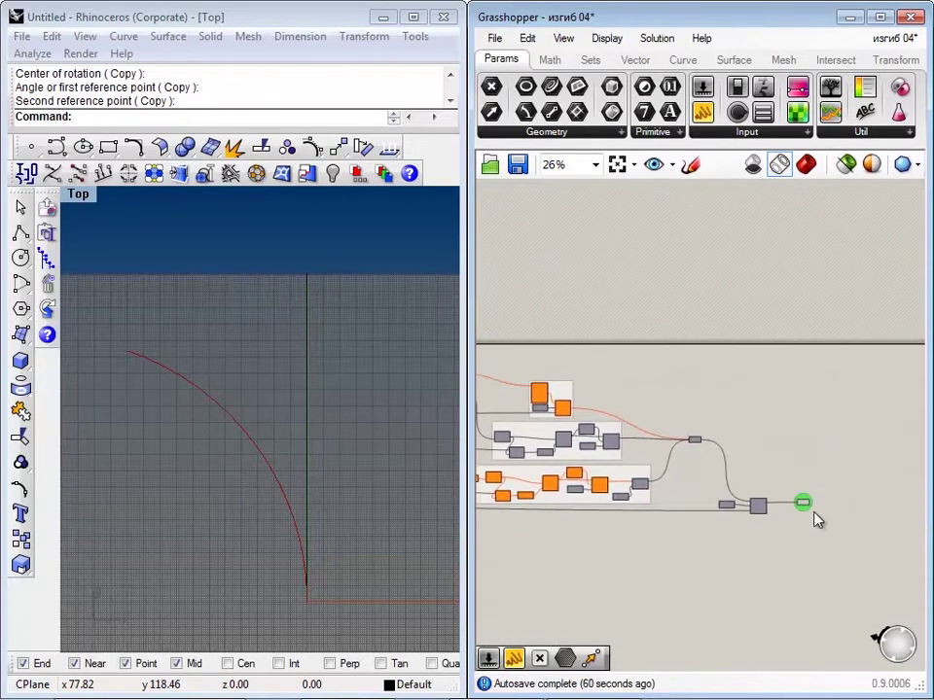
scroll(790, 506, up, 4)
scroll(696, 471, down, 4)
Set the upper layer's material to алюминий
right_drag(638, 476, 914, 547)
scroll(547, 455, up, 1)
right_drag(545, 455, 865, 449)
scroll(631, 491, up, 4)
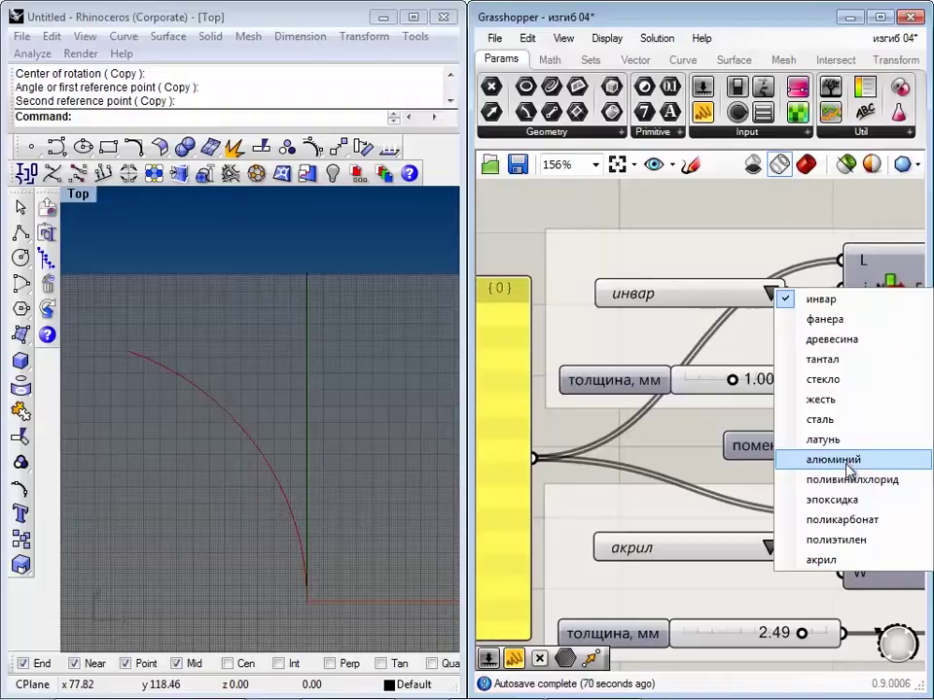
click(850, 470)
right_drag(714, 493, 651, 414)
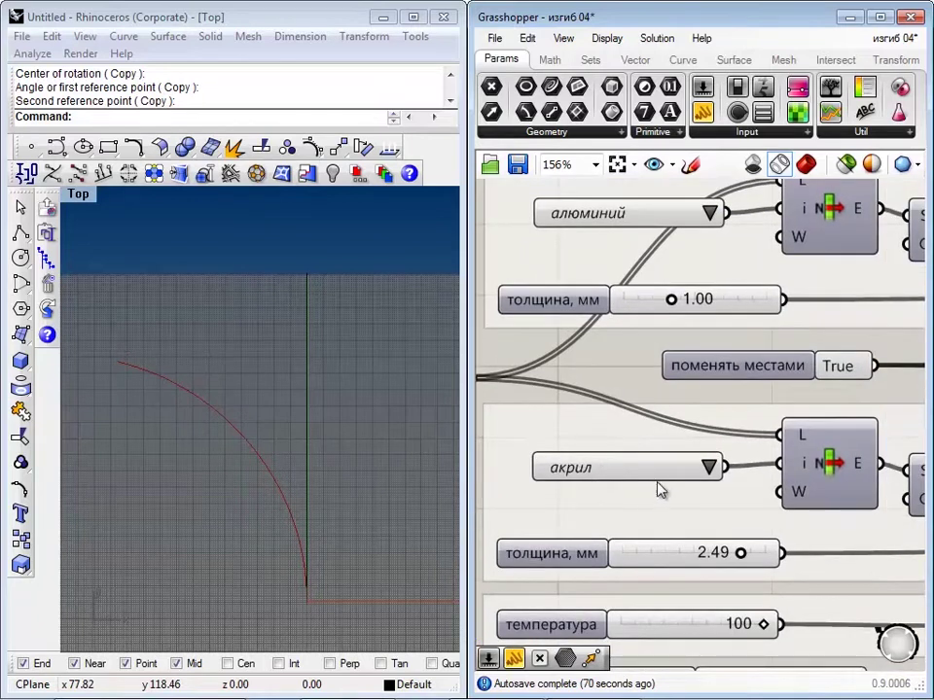
Set the upper layer's thickness to 0.1 mm
scroll(658, 490, down, 1)
double_click(669, 340)
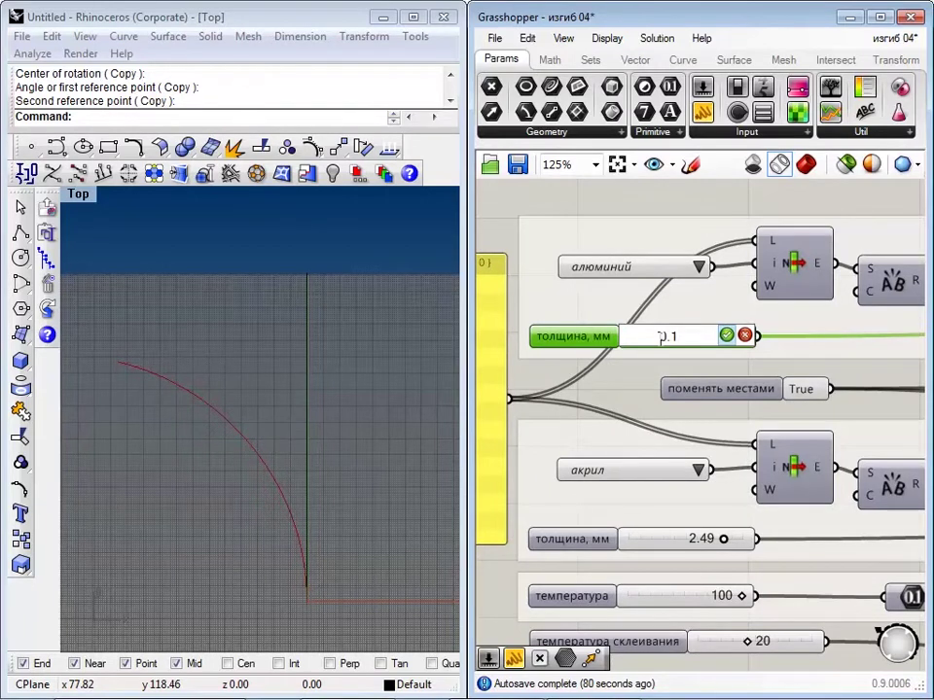
click(728, 335)
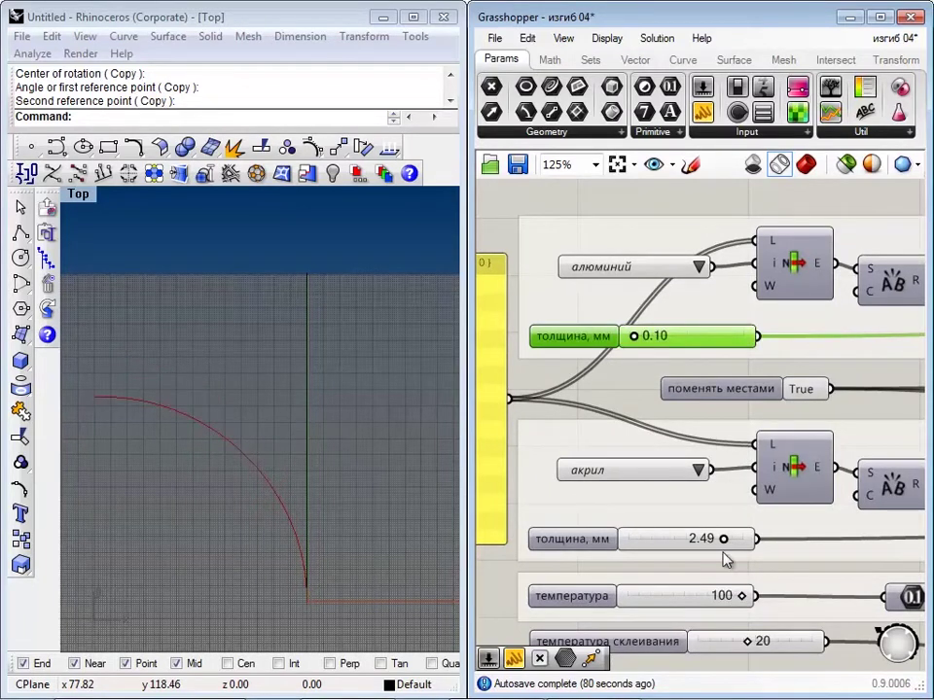
Try lower-layer thicknesses of 0.84 mm and 0.74 mm, and raise the thickness to 3.00 mm
click(780, 581)
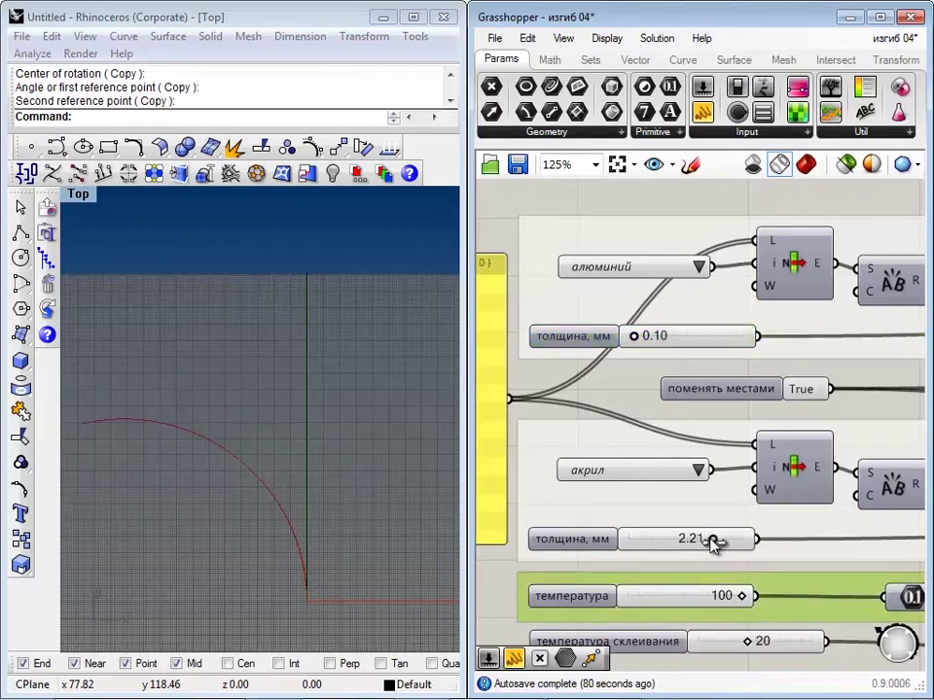
mouse_move(668, 547)
mouse_down()
mouse_move(655, 547)
mouse_move(664, 547)
mouse_up()
right_drag(327, 566, 321, 476)
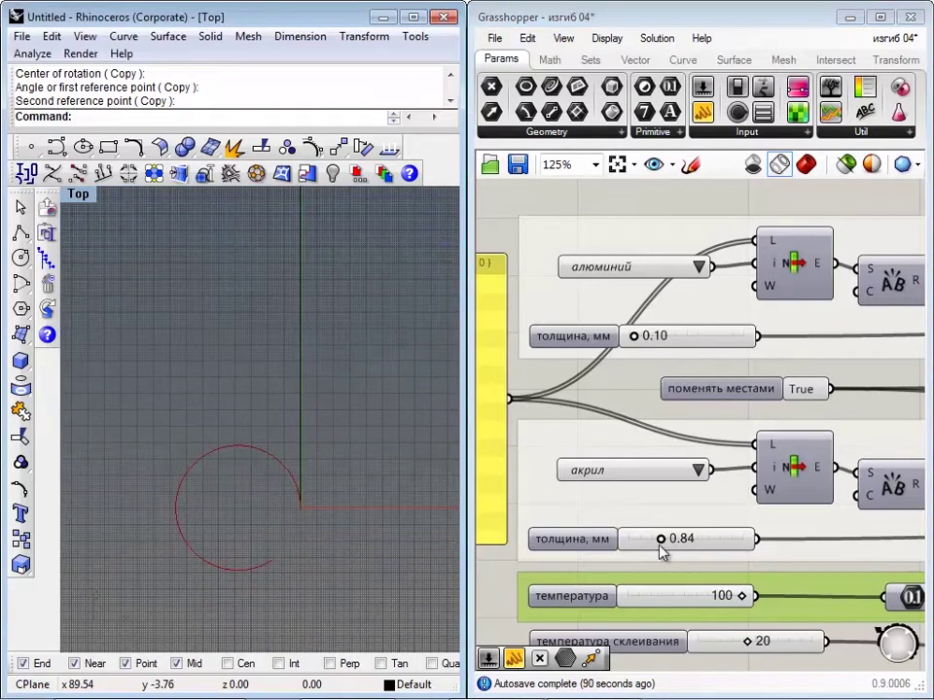
drag(660, 545, 655, 539)
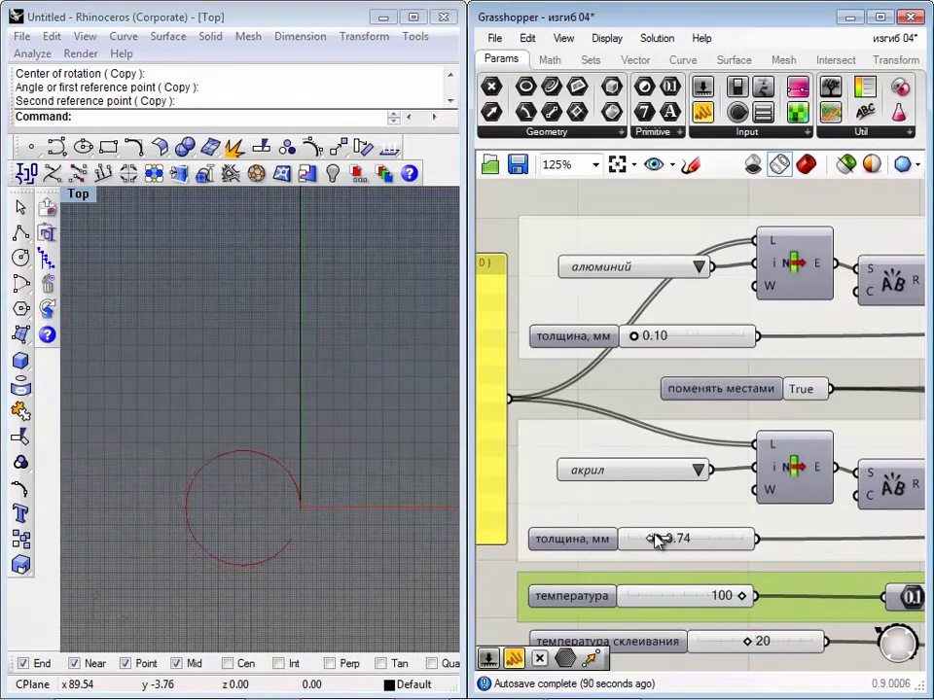
drag(649, 549, 663, 549)
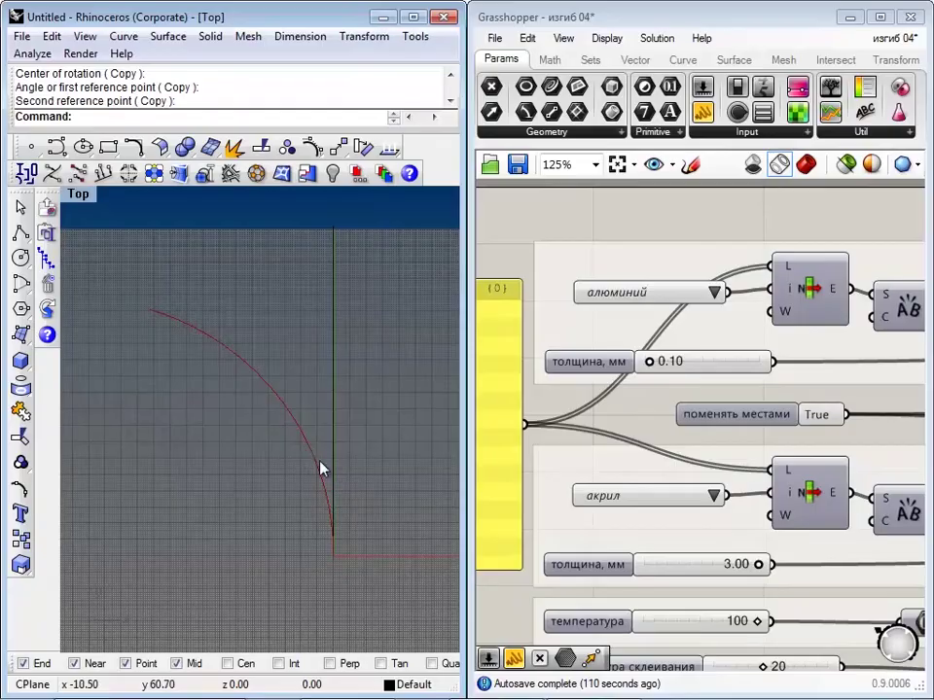
Inspect the bent curve from its fixed end to its tip and review both layers' material, thickness and temperature inputs
scroll(321, 466, up, 6)
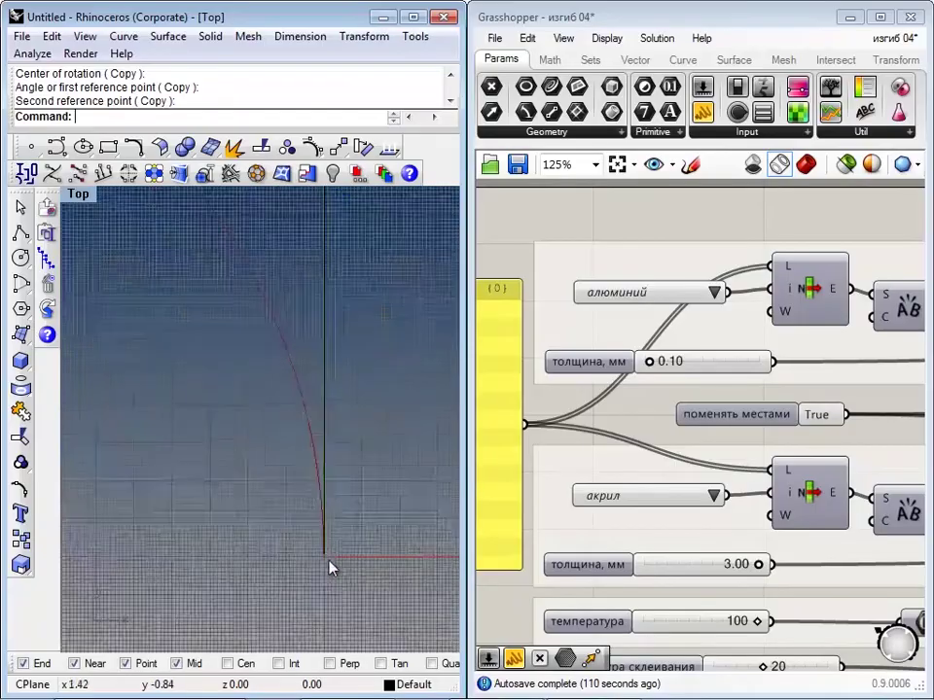
scroll(384, 513, down, 8)
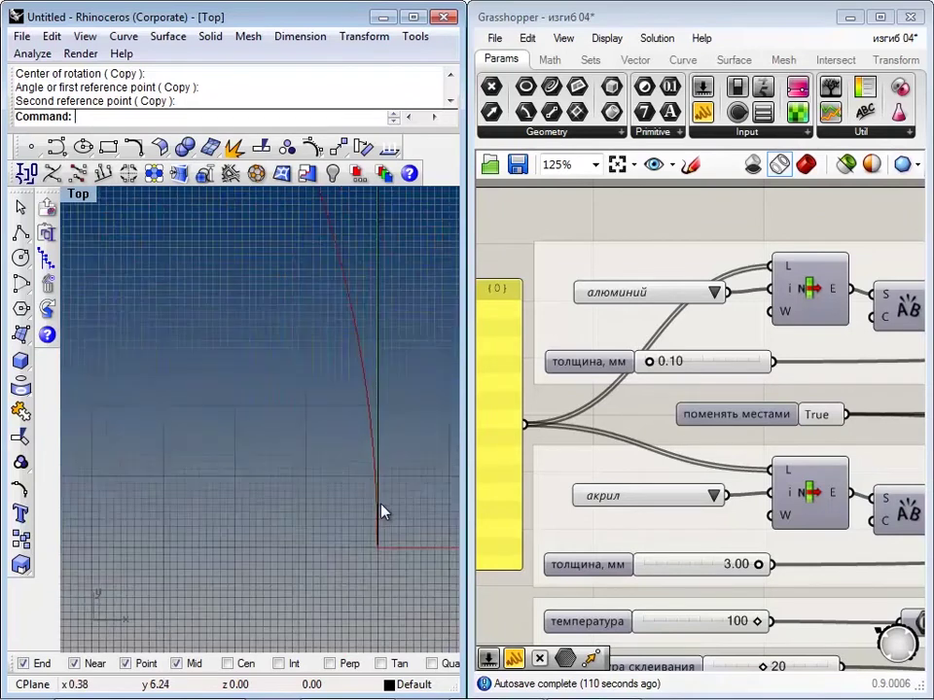
scroll(345, 517, down, 3)
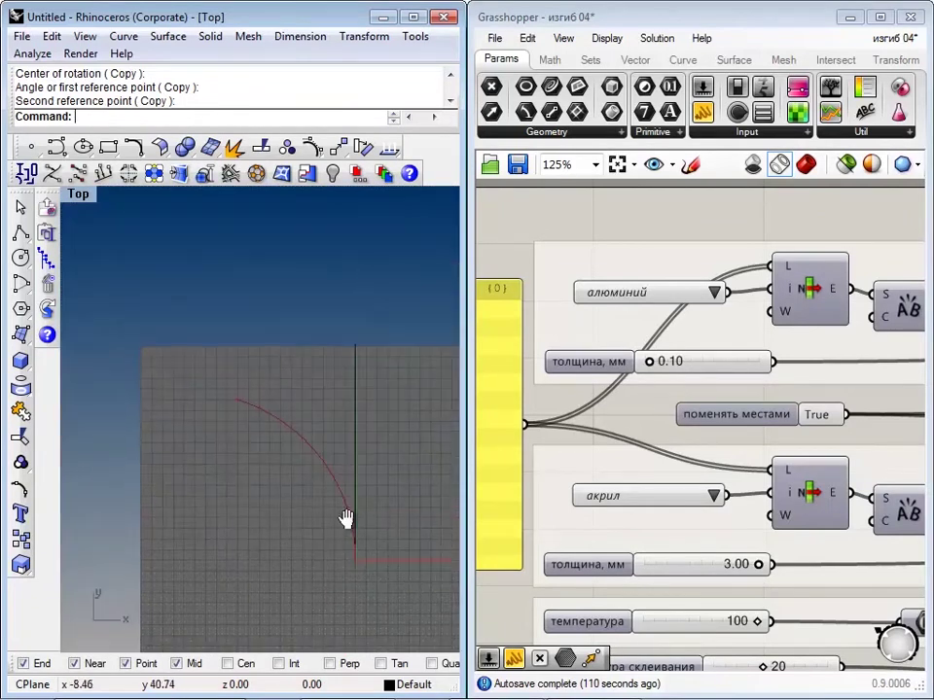
scroll(348, 526, up, 3)
scroll(385, 520, down, 1)
right_drag(386, 521, 345, 511)
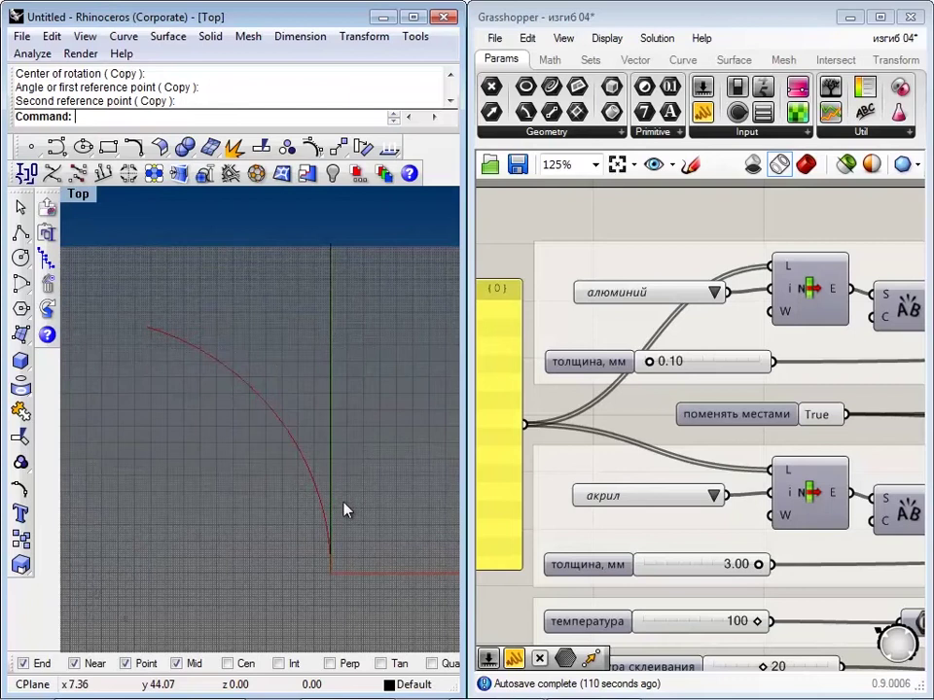
right_drag(711, 475, 686, 425)
scroll(686, 425, down, 1)
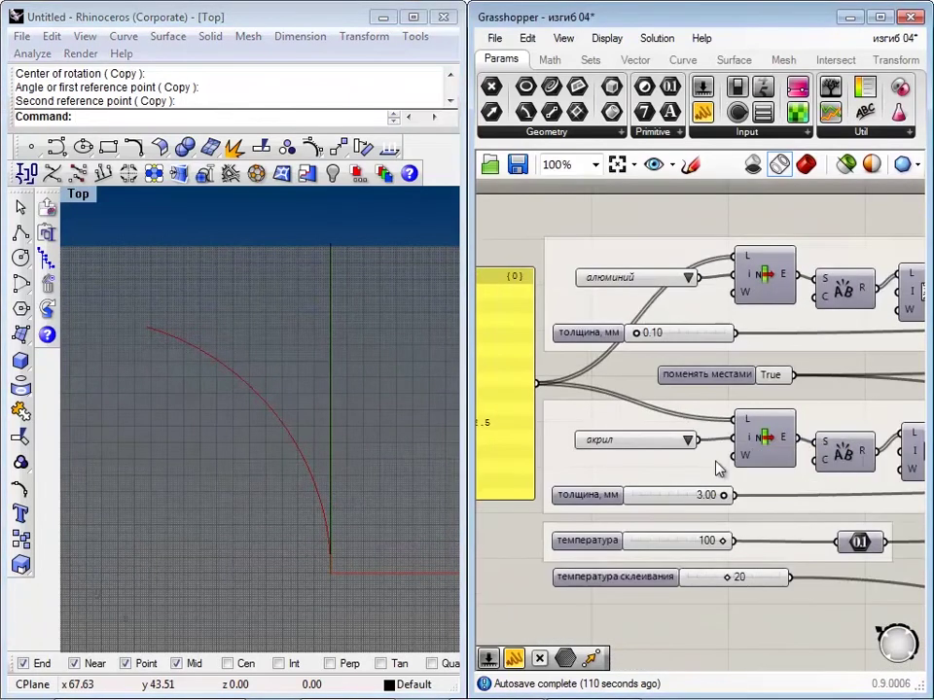